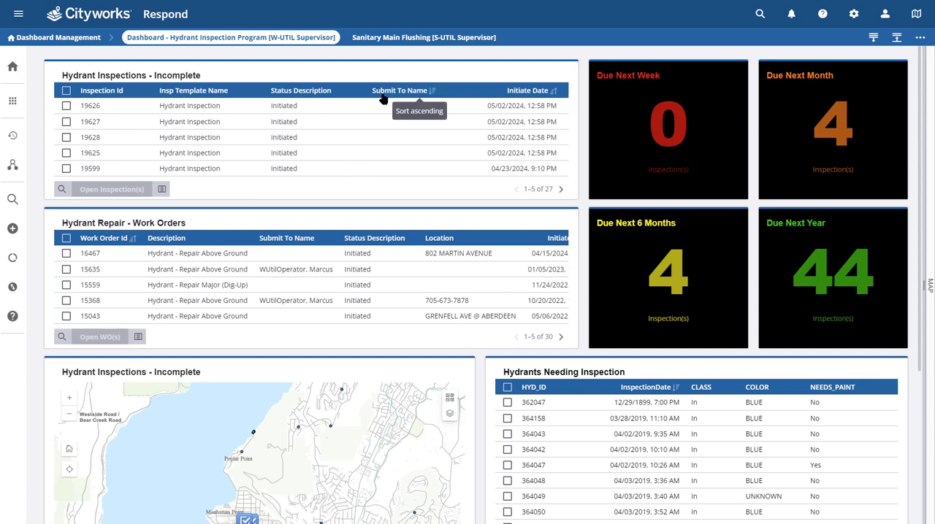
pyautogui.press('ctrl')
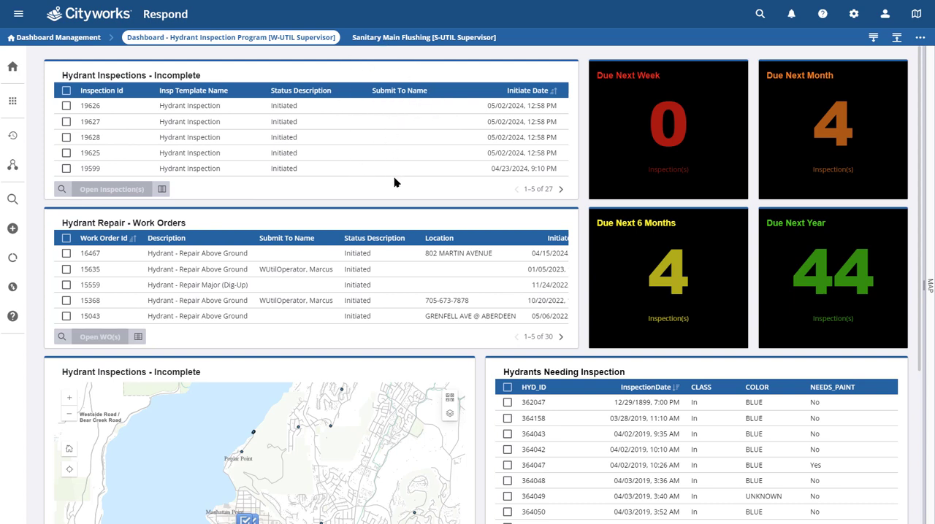
pyautogui.click(66, 106)
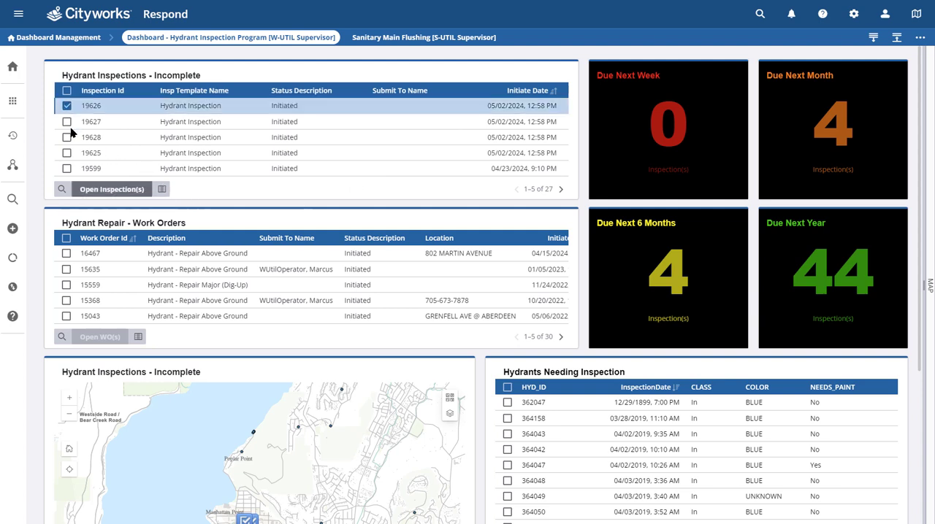
pyautogui.click(67, 122)
pyautogui.click(66, 138)
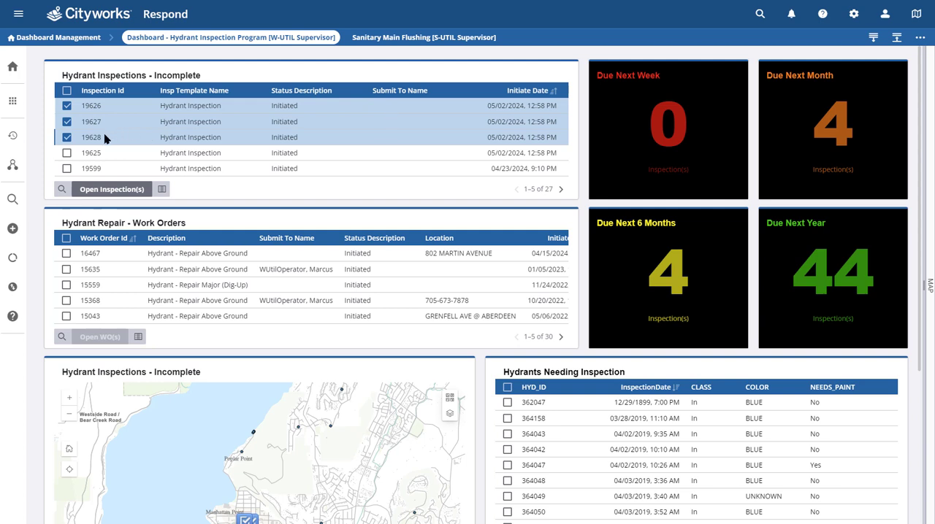
pyautogui.click(67, 138)
pyautogui.click(67, 122)
pyautogui.click(66, 106)
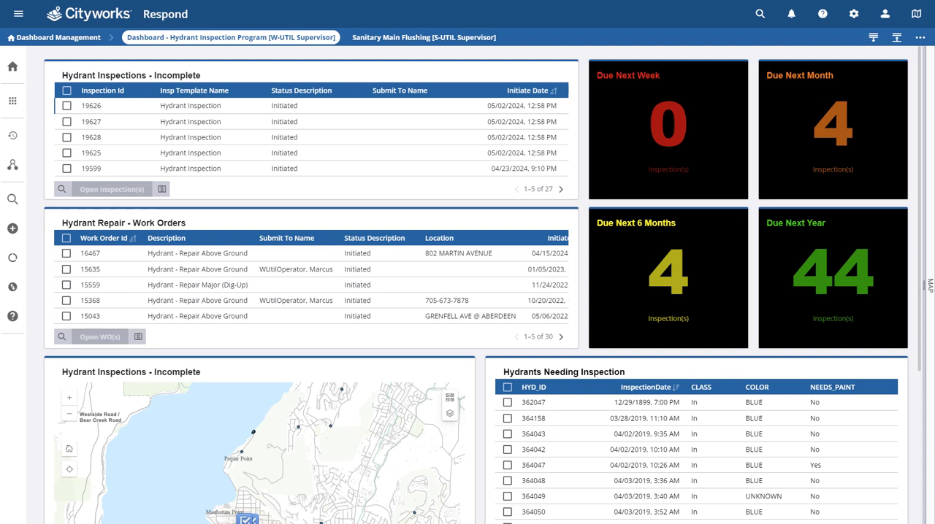
# Step: Review the rest of the hydrant inspection dashboard, including the incomplete inspections map, Hydrants Needing Inspection and Requiring Follow Up
pyautogui.click(630, 84)
pyautogui.scroll(-2, 584, 246)
pyautogui.scroll(-3, 585, 246)
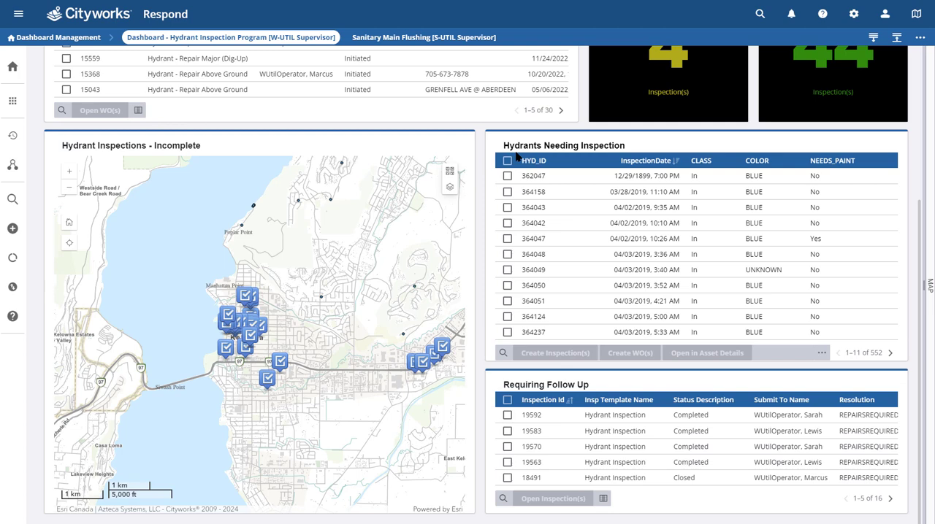
pyautogui.click(634, 169)
pyautogui.scroll(3, 582, 235)
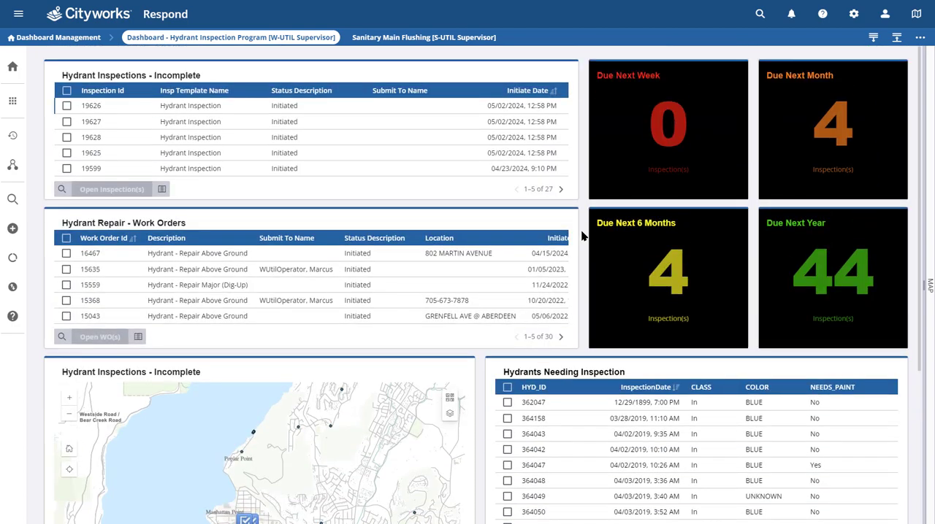
# Step: Show the map in full screen and turn on the Hydrant Inspections layer under Utilities Maintenance Programs MS
pyautogui.click(920, 37)
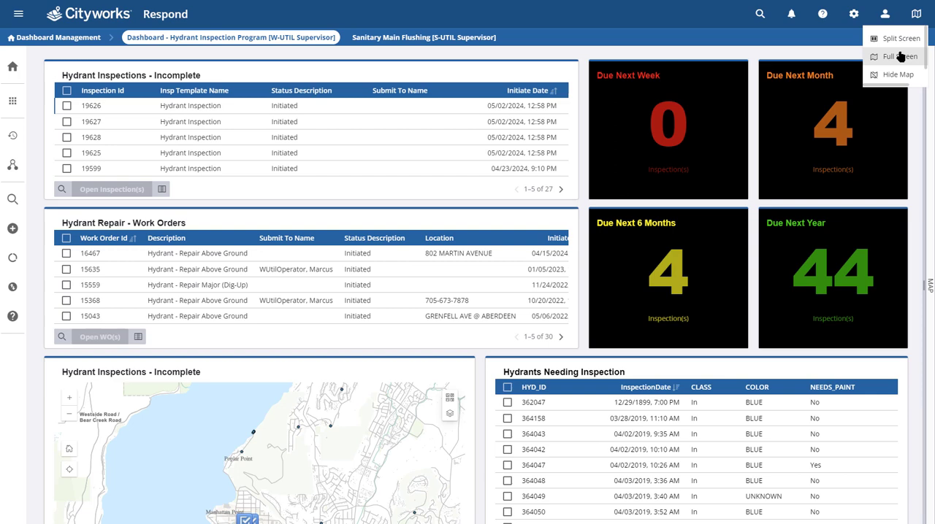
pyautogui.click(899, 56)
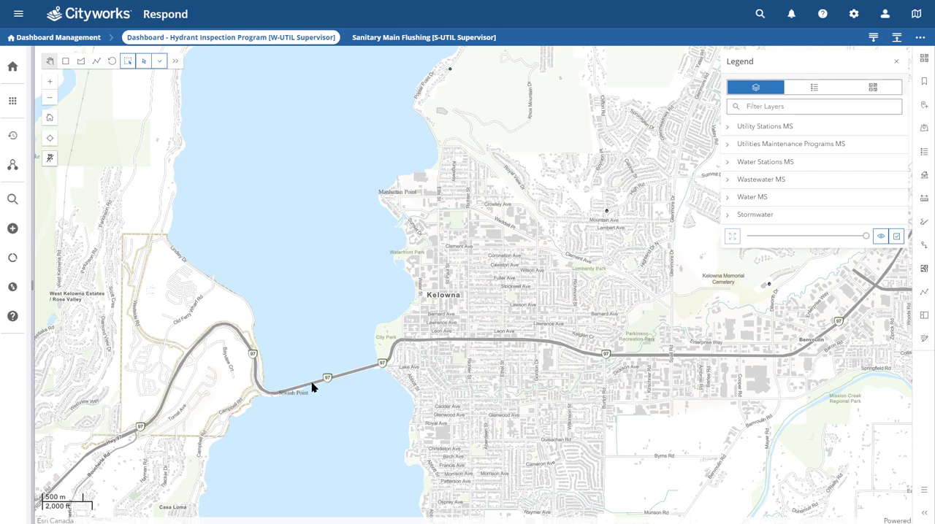
pyautogui.click(729, 146)
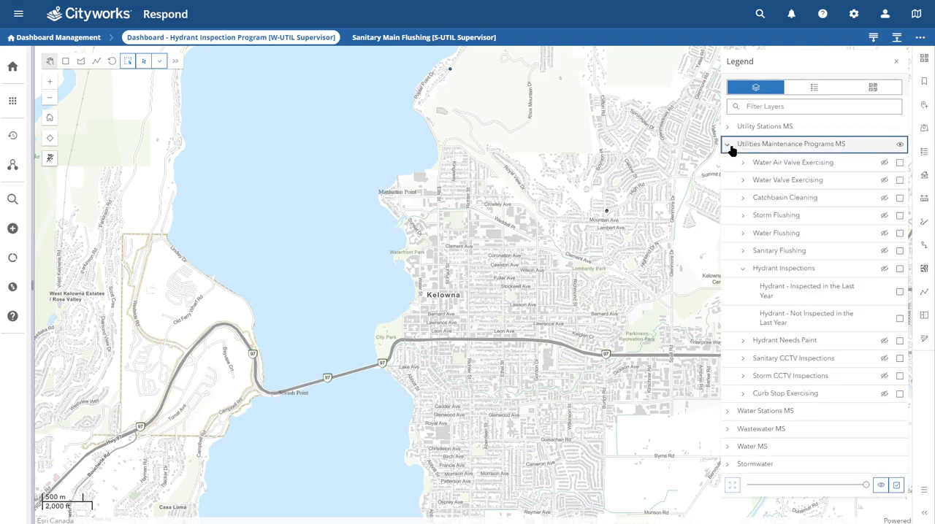
pyautogui.click(762, 271)
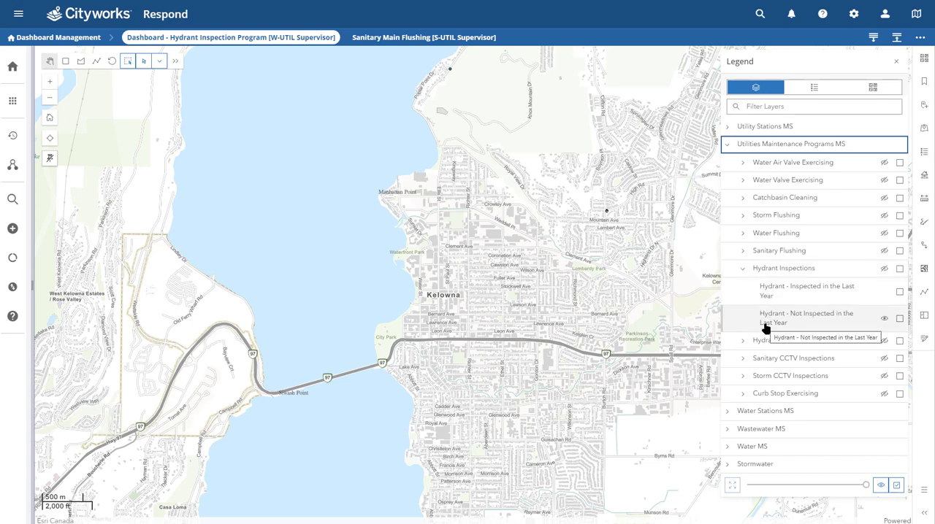
pyautogui.click(885, 269)
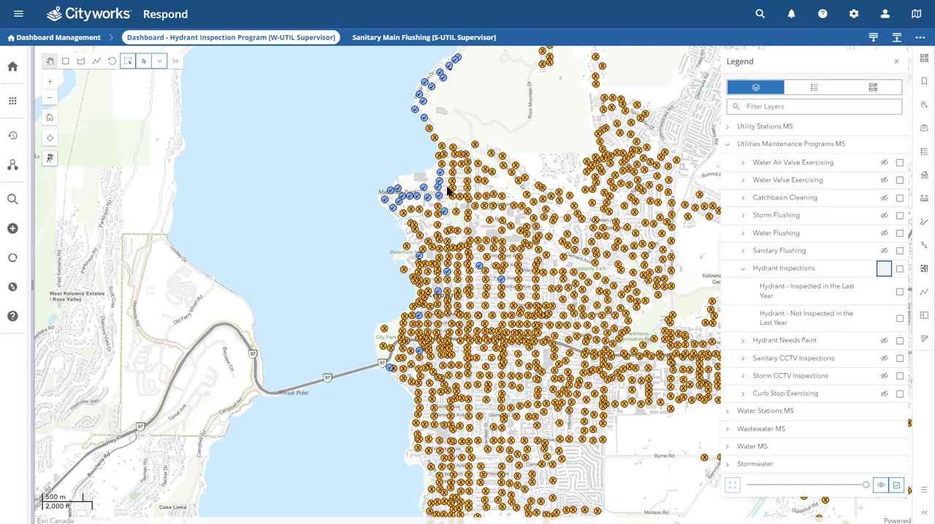
# Step: Display the map's symbol legend and examine the inspected and not inspected hydrants around Manhattan Point and Waterfront Park
pyautogui.click(799, 88)
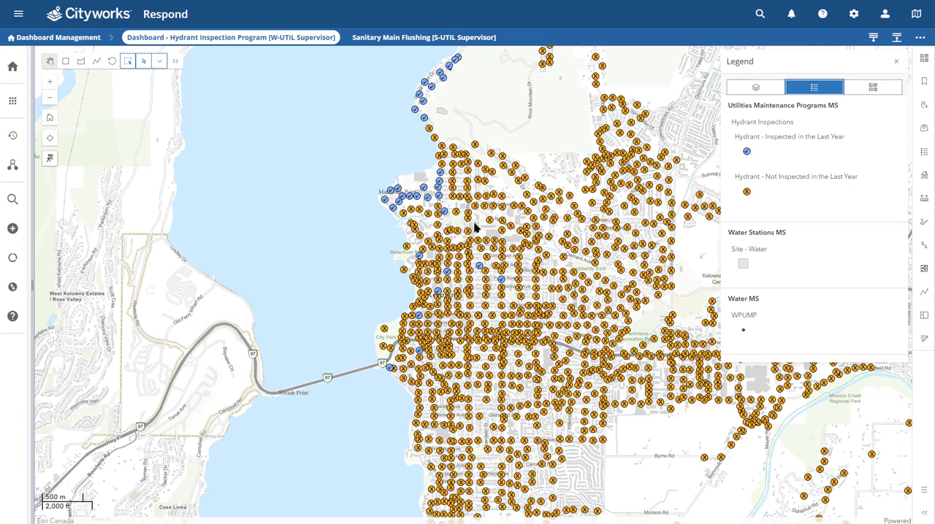
pyautogui.scroll(1, 412, 240)
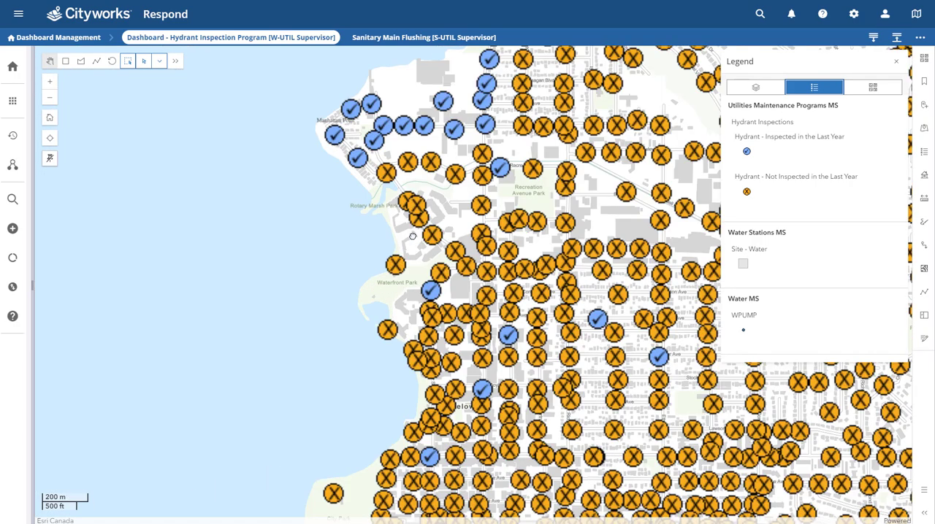
pyautogui.scroll(2, 413, 239)
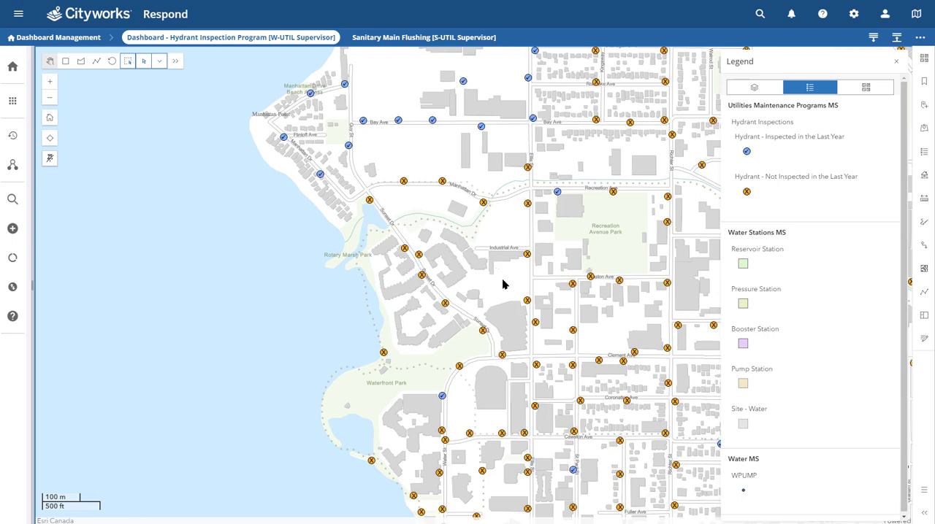
pyautogui.scroll(-1, 483, 272)
pyautogui.scroll(-2, 483, 256)
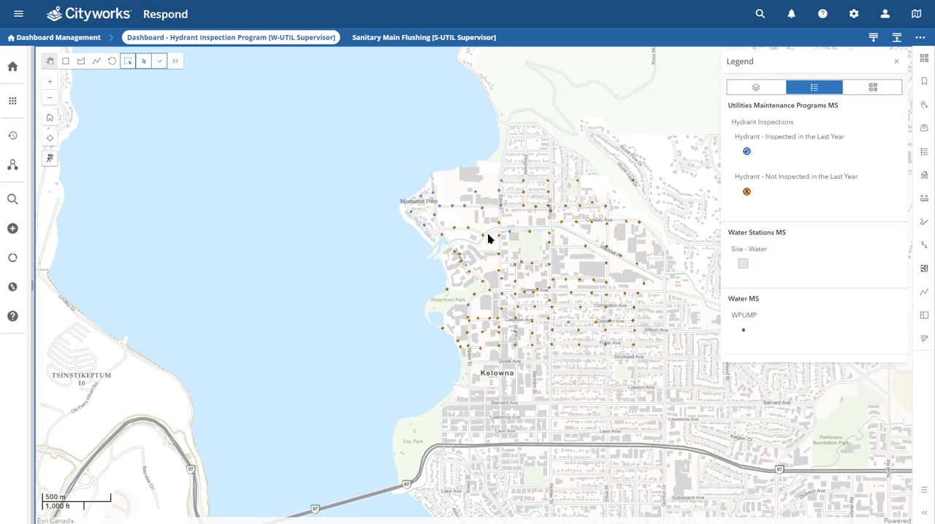
# Step: Select the six hydrants not inspected in the last year along Poplar Point Dr and Ellis St with a rectangle
pyautogui.moveTo(490, 285); pyautogui.dragTo(486, 292)
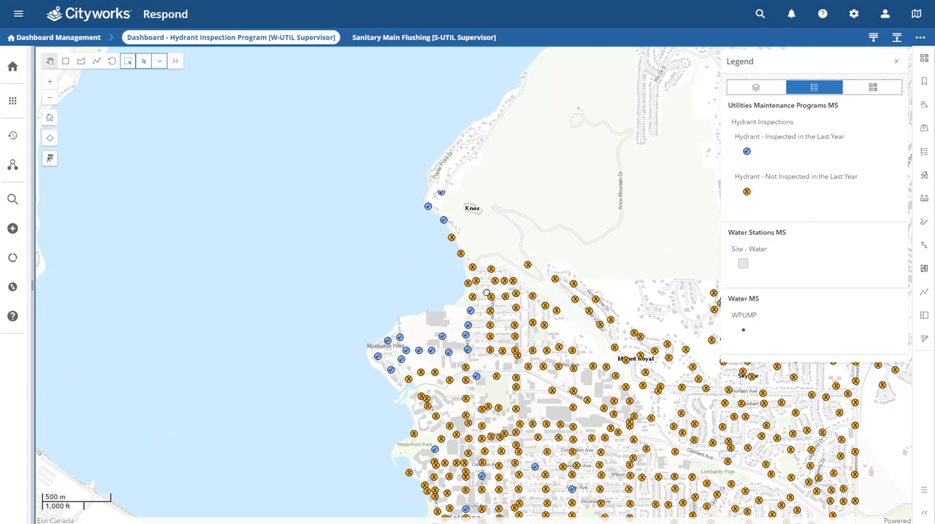
pyautogui.scroll(2, 481, 271)
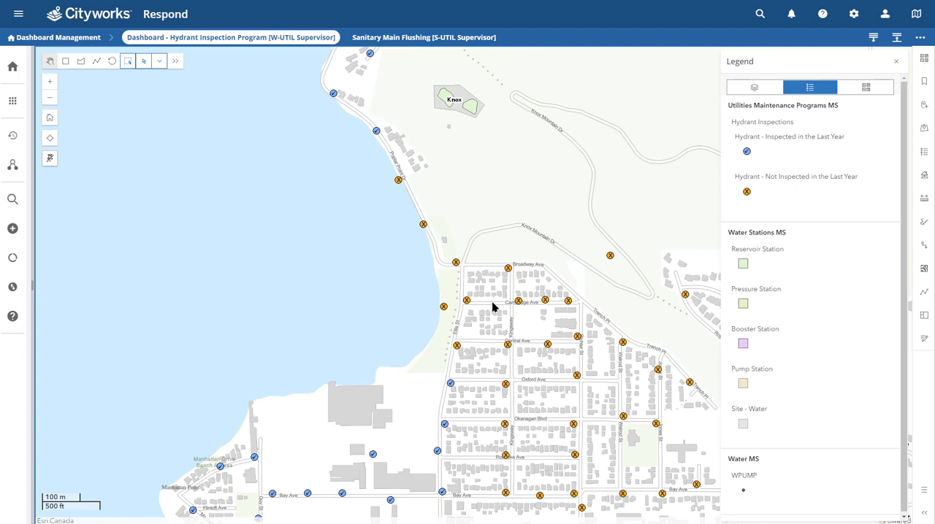
pyautogui.click(64, 63)
pyautogui.moveTo(383, 167); pyautogui.dragTo(492, 364)
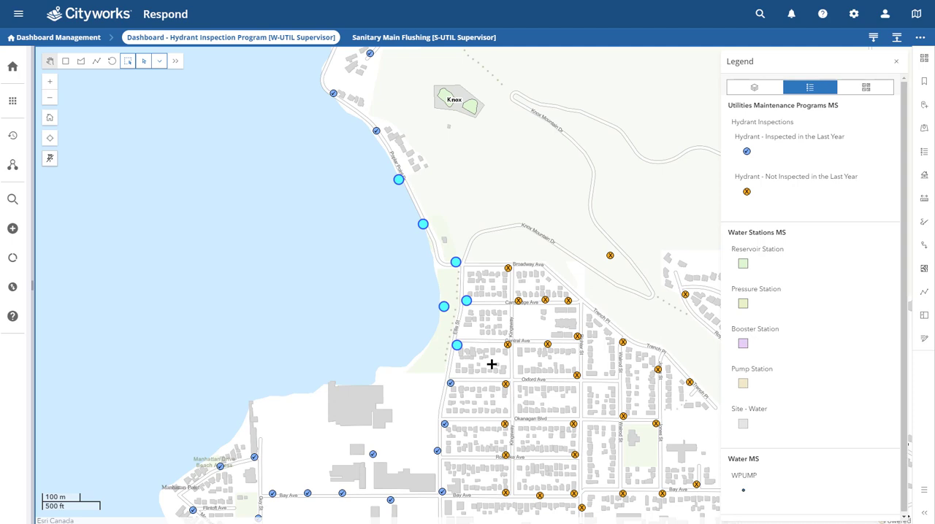
# Step: Start a new work order for the selected hydrants and arrange its form beside the map without the Create Activity pane
pyautogui.click(922, 109)
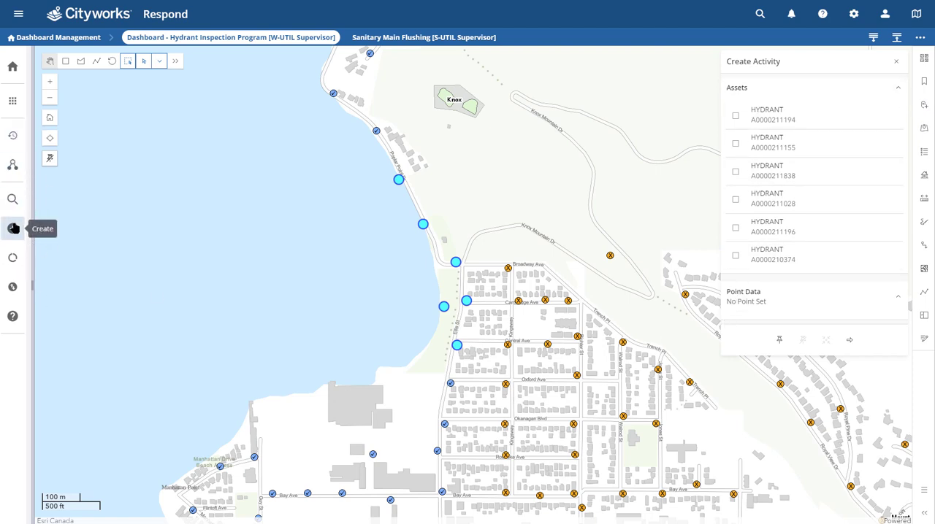
pyautogui.click(13, 228)
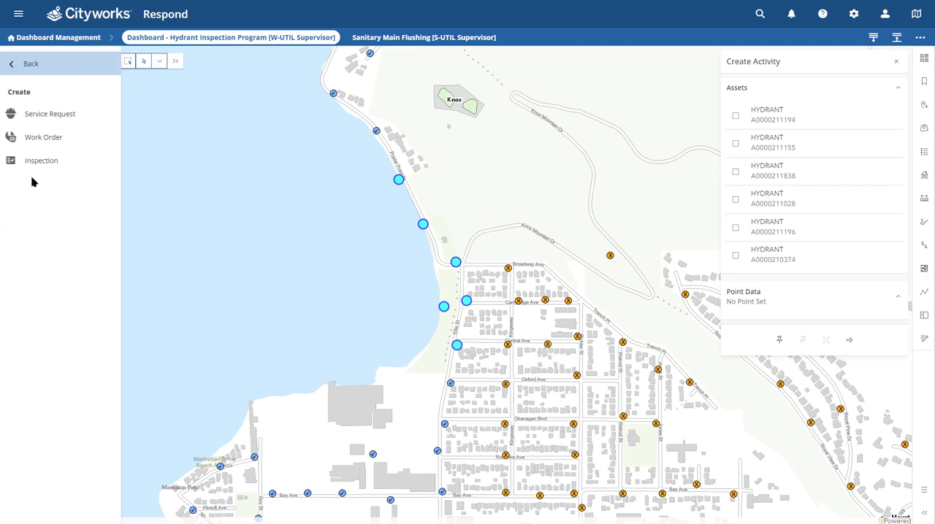
pyautogui.click(43, 137)
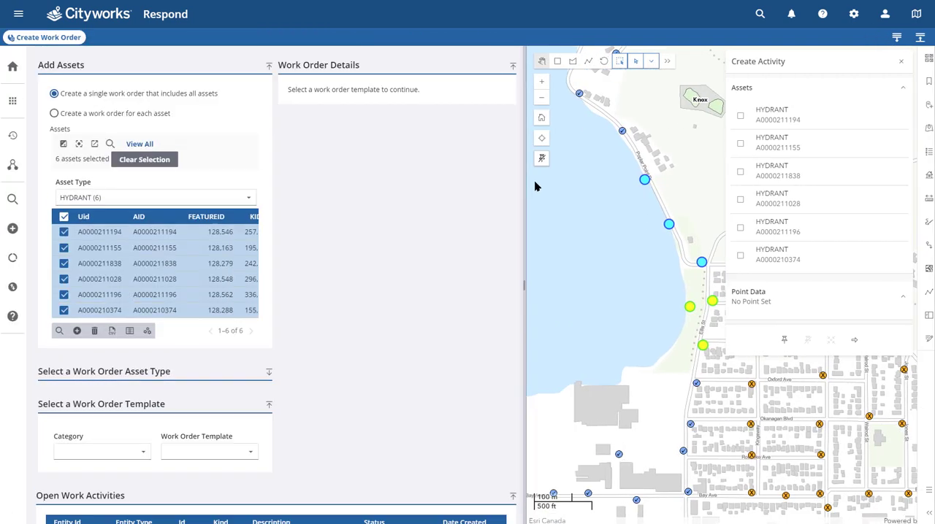
pyautogui.moveTo(534, 181); pyautogui.dragTo(545, 187)
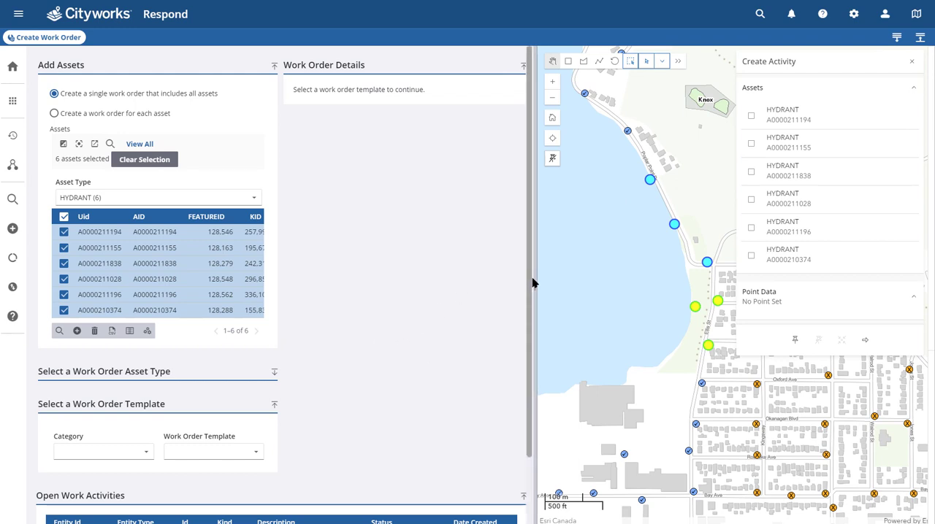
pyautogui.click(912, 62)
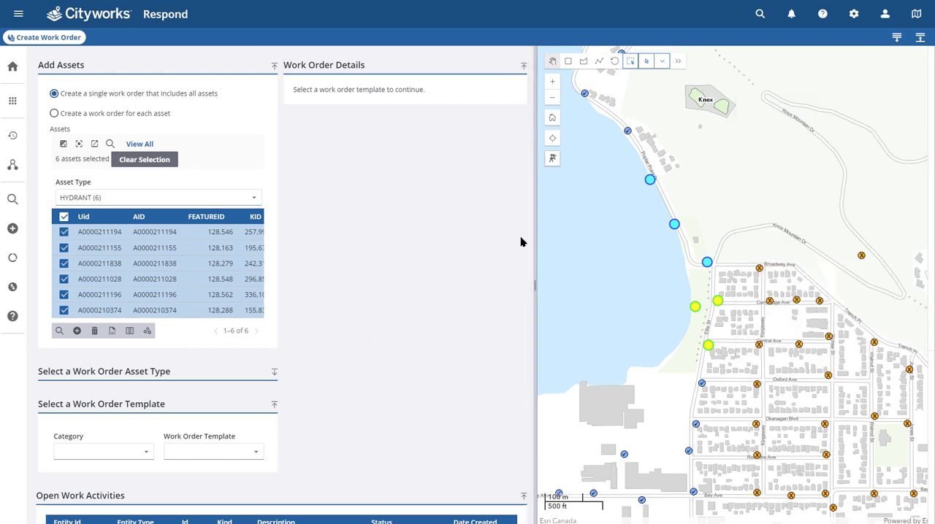
pyautogui.moveTo(536, 282); pyautogui.dragTo(503, 304)
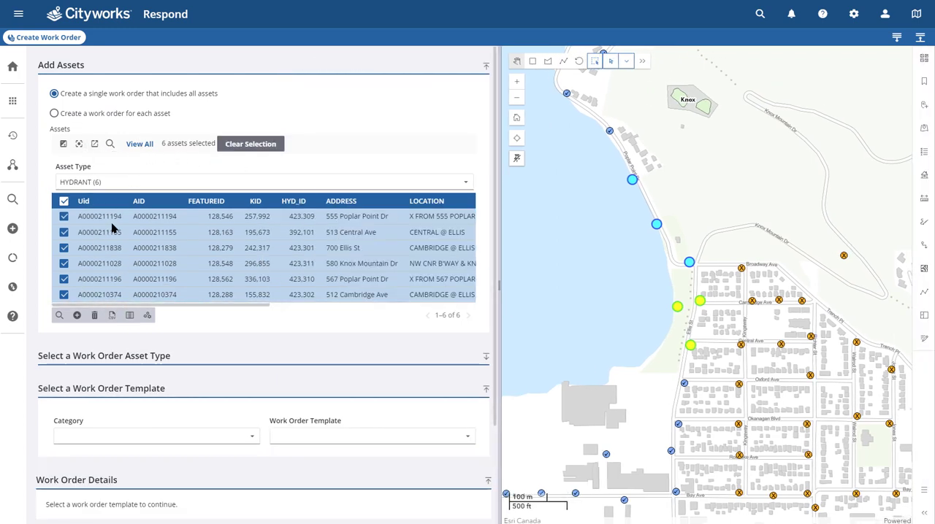
# Step: Apply the Hydrant - Annual Inspection template to the new work order
pyautogui.scroll(-1, 113, 229)
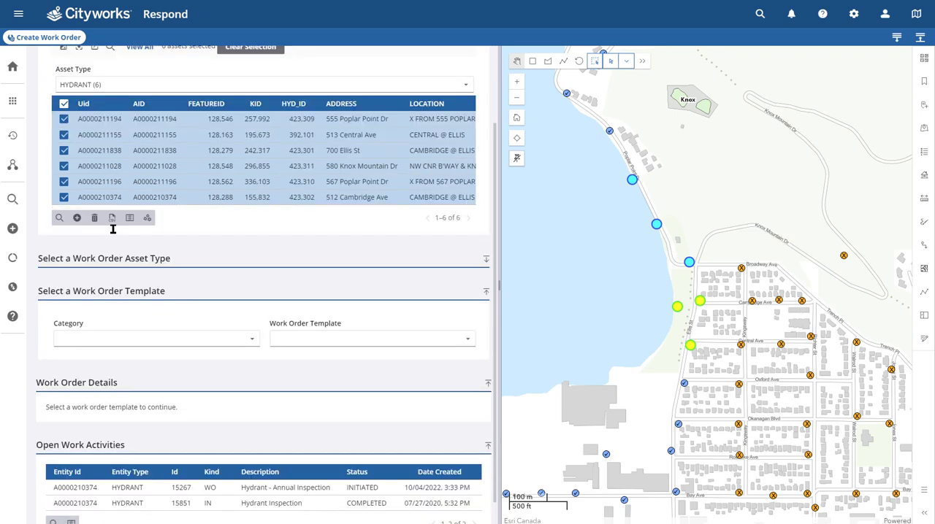
pyautogui.scroll(-1, 112, 230)
pyautogui.click(339, 312)
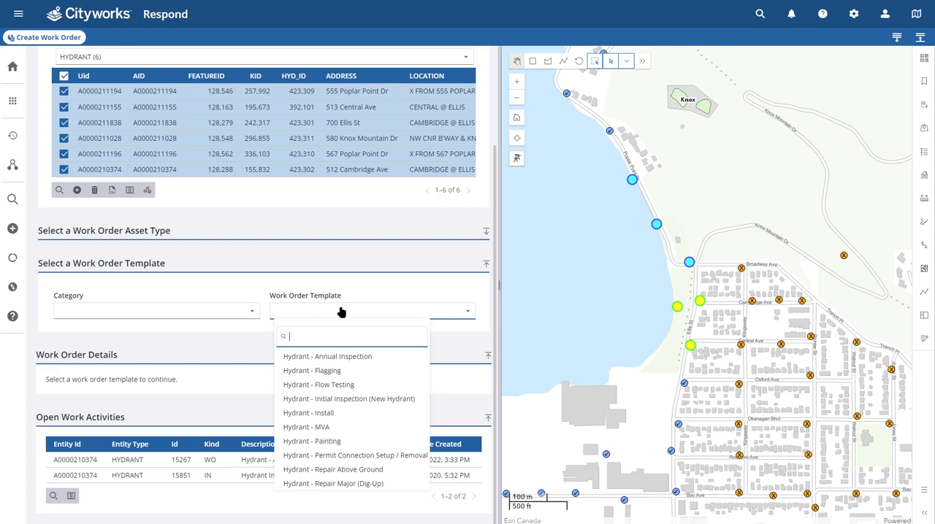
pyautogui.click(312, 361)
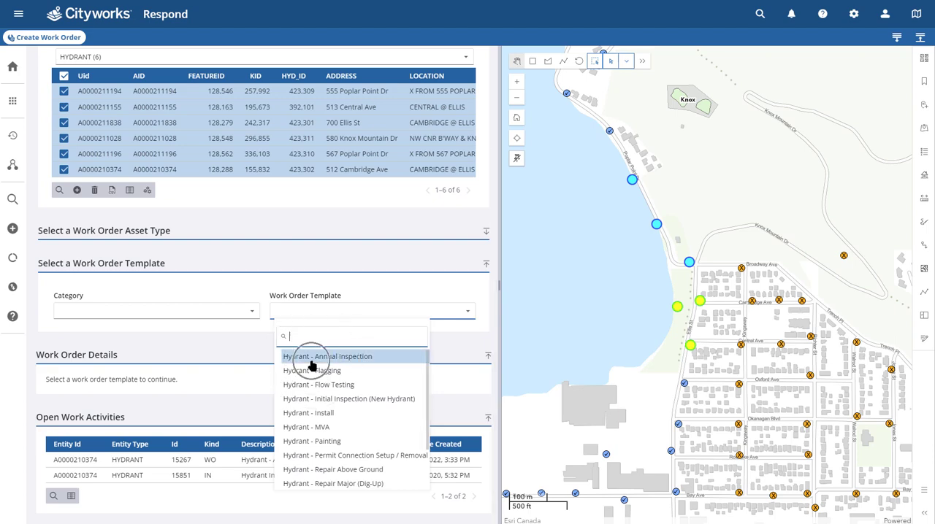
# Step: Check the prefilled work order details, including the Submit To assignment, and create the work order
pyautogui.scroll(-2, 311, 363)
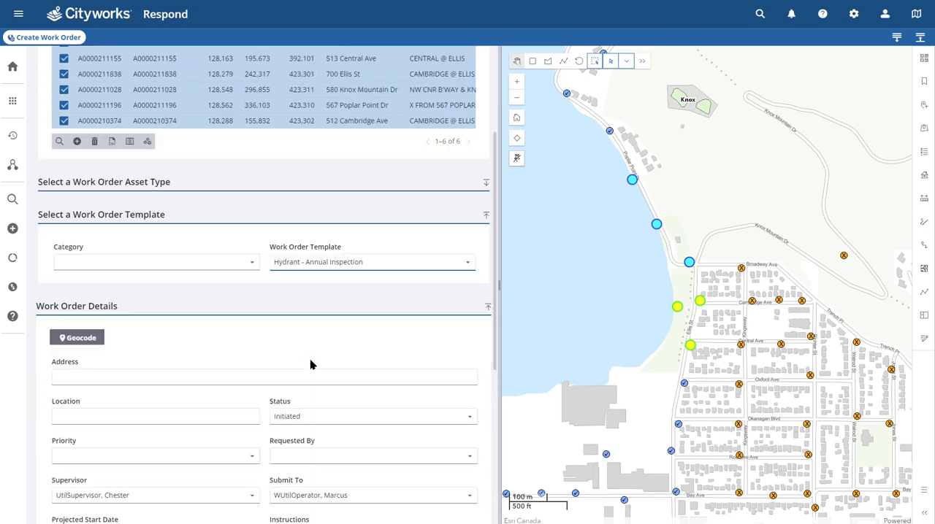
pyautogui.scroll(-1, 295, 354)
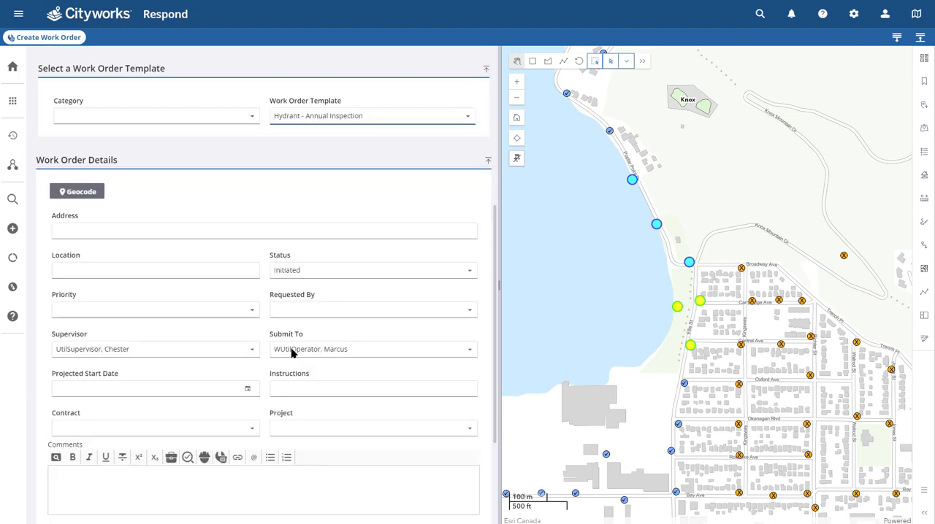
pyautogui.click(294, 357)
pyautogui.scroll(-3, 294, 356)
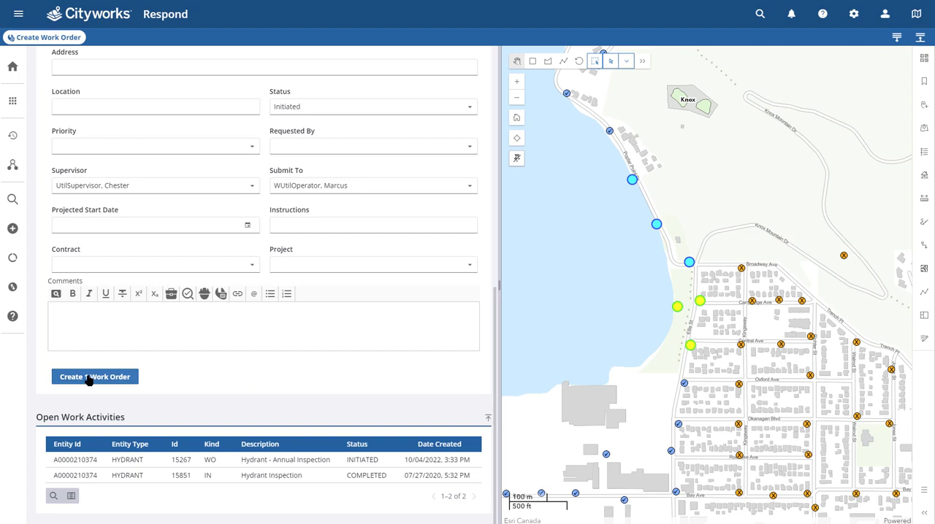
pyautogui.click(88, 377)
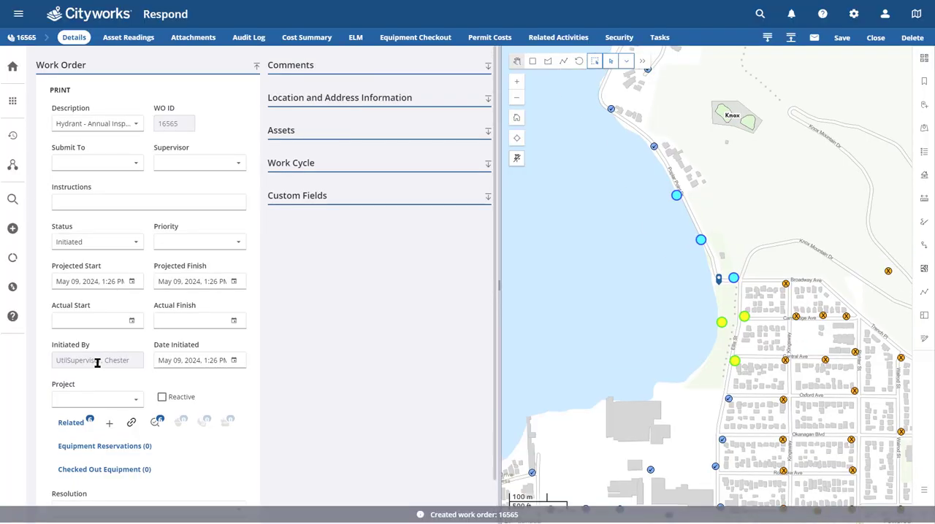
# Step: Open the first related hydrant inspection from the new work order
pyautogui.scroll(-1, 97, 363)
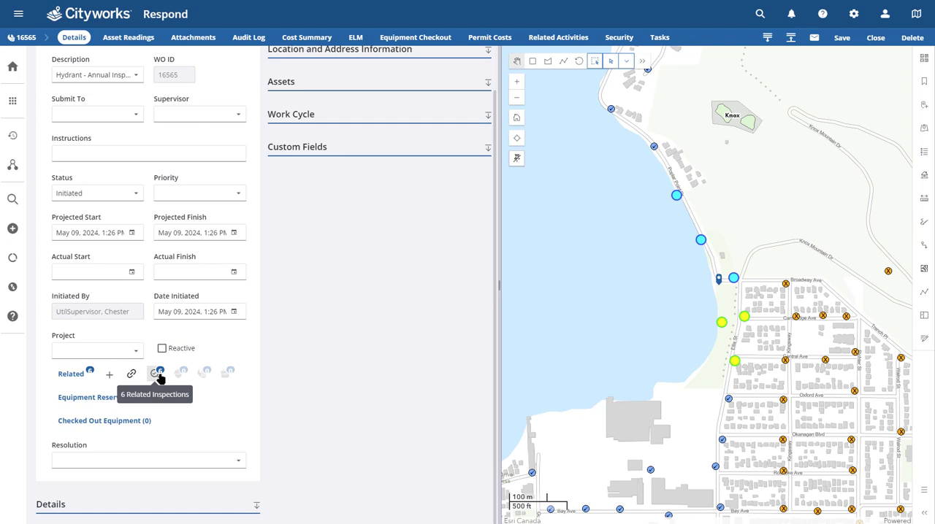
pyautogui.click(158, 374)
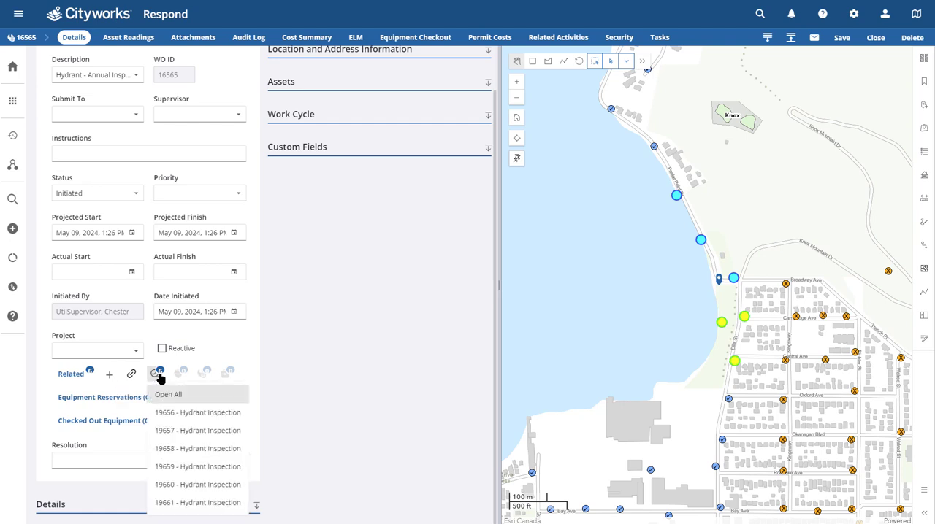
pyautogui.click(190, 412)
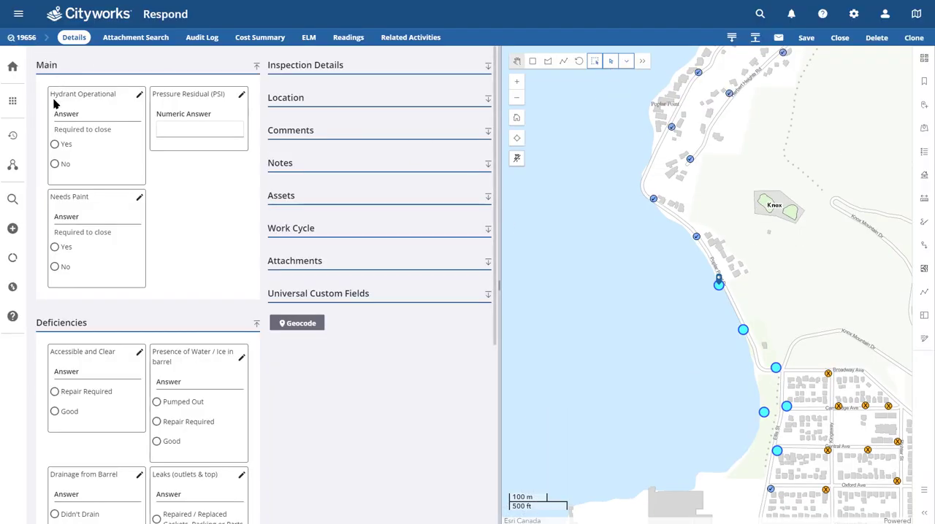
# Step: Assign the hydrant inspection to the water utility operator in the Submit To field and save it
pyautogui.scroll(-3, 86, 206)
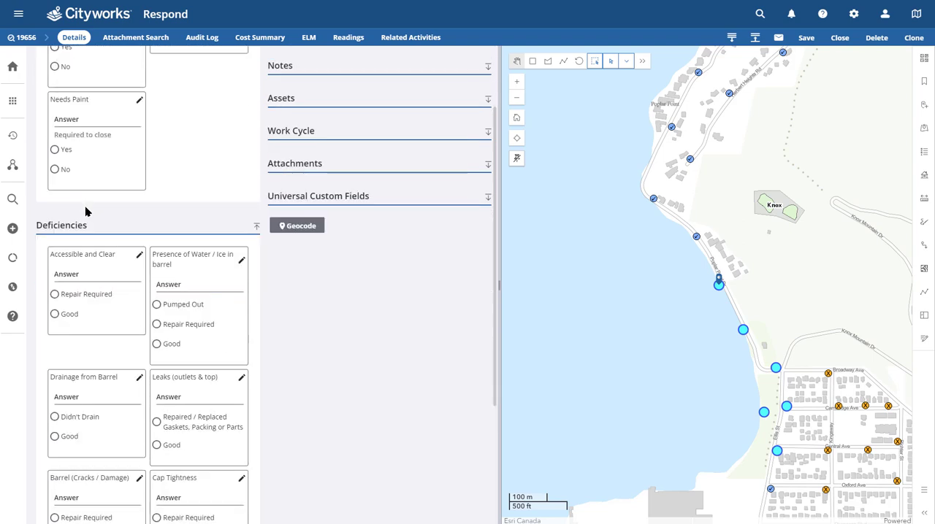
pyautogui.scroll(-3, 85, 211)
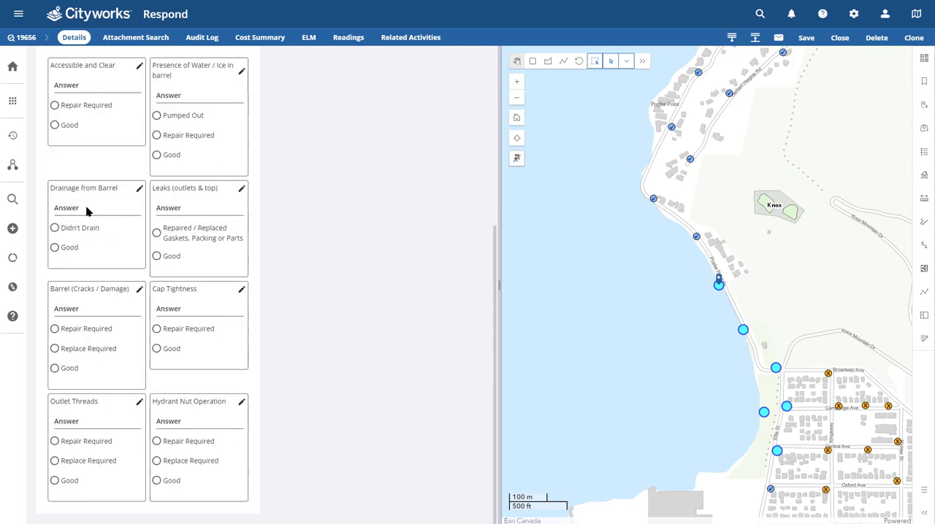
pyautogui.scroll(6, 87, 212)
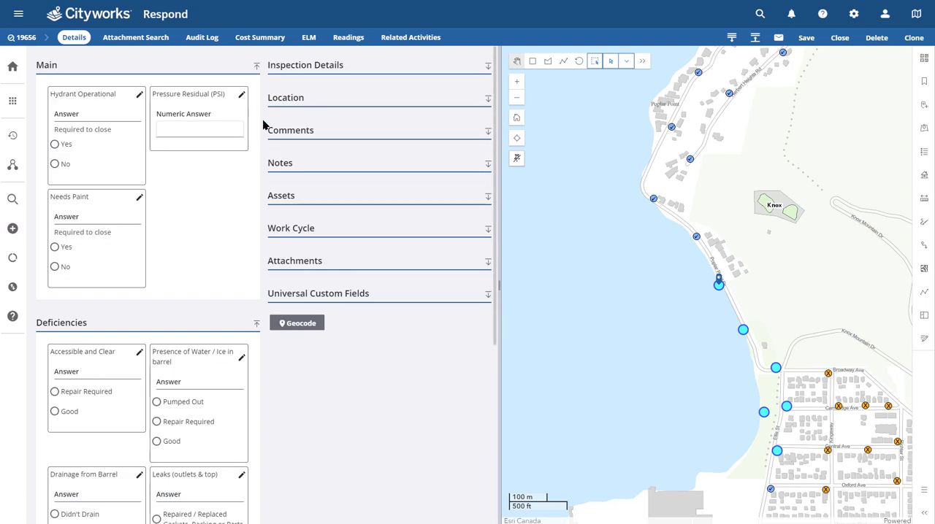
pyautogui.click(317, 65)
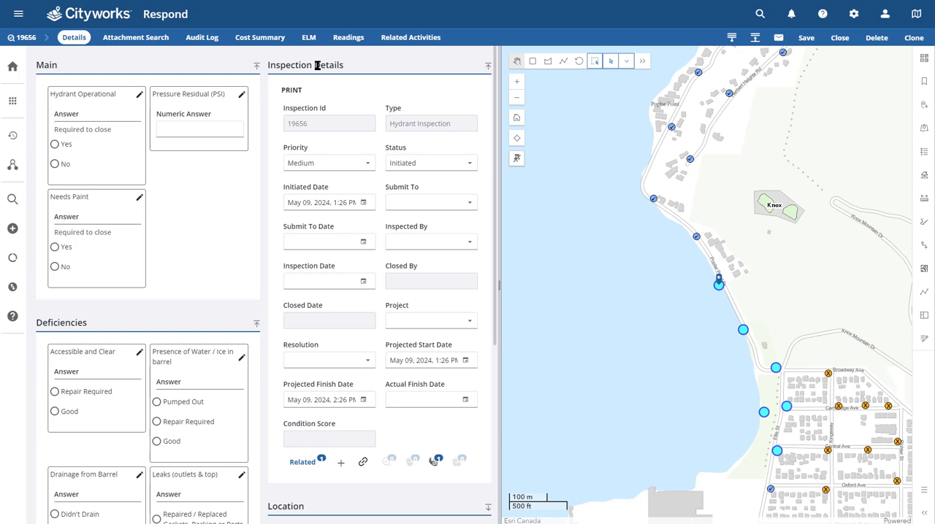
pyautogui.click(422, 203)
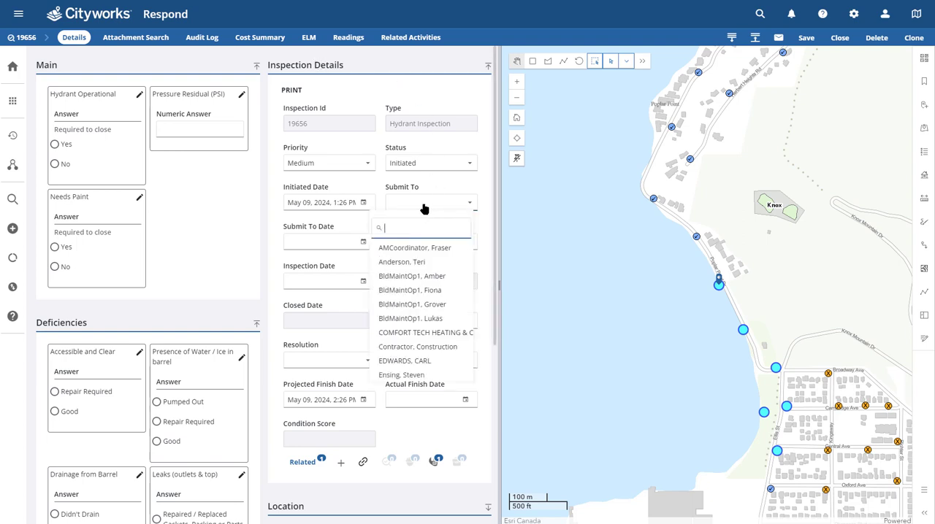
pyautogui.write('mar')
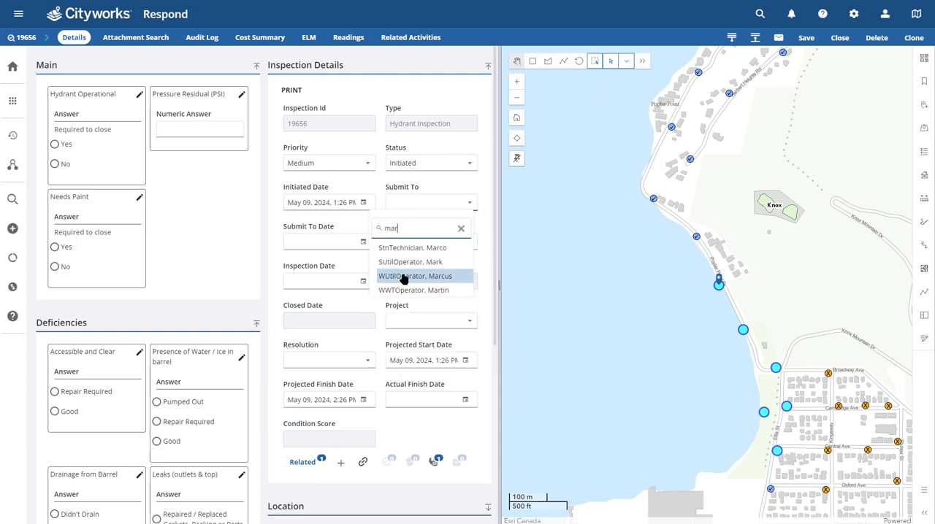
pyautogui.click(403, 276)
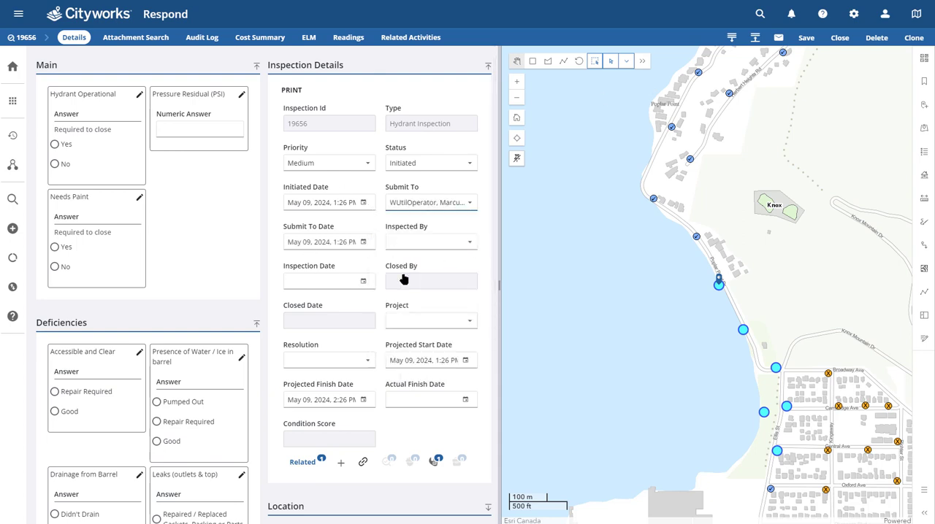
pyautogui.click(803, 39)
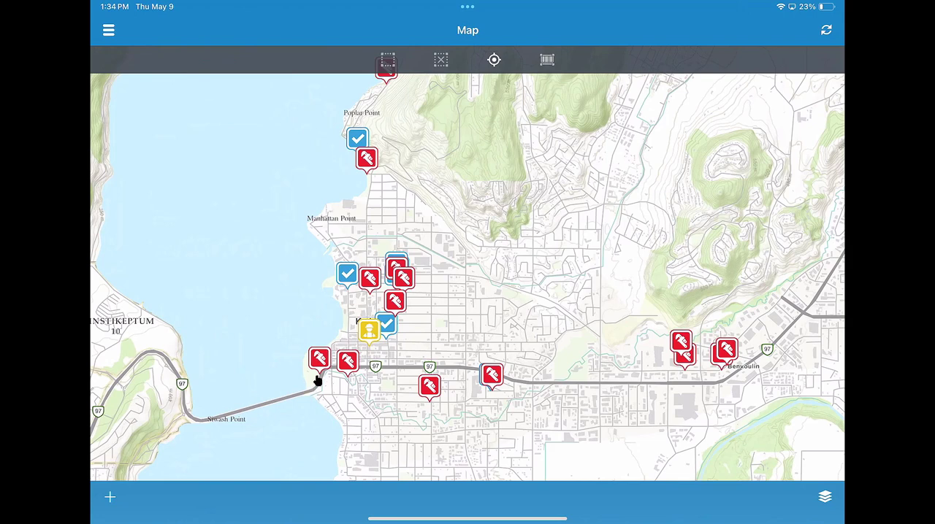
# Step: Switch to the Cityworks tablet app, list the work activities at a map marker, and go to the Inbox
pyautogui.click(347, 284)
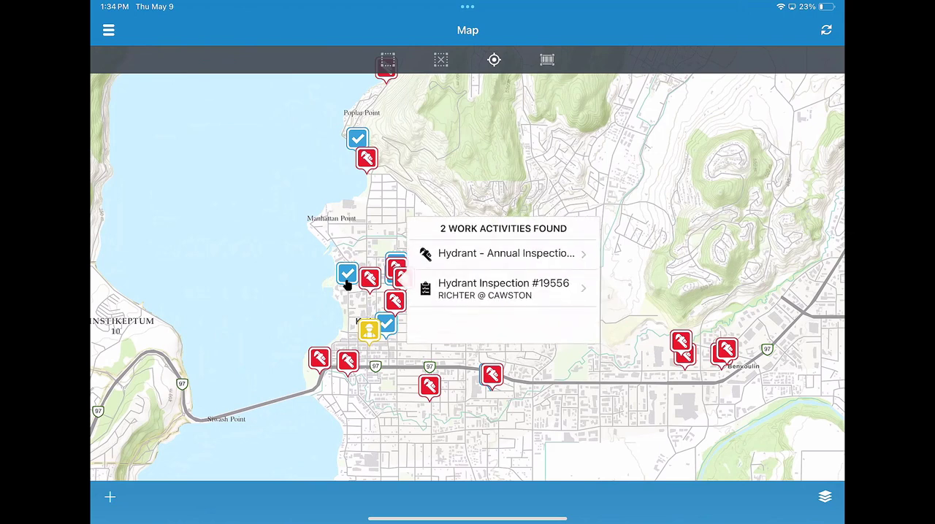
pyautogui.click(108, 33)
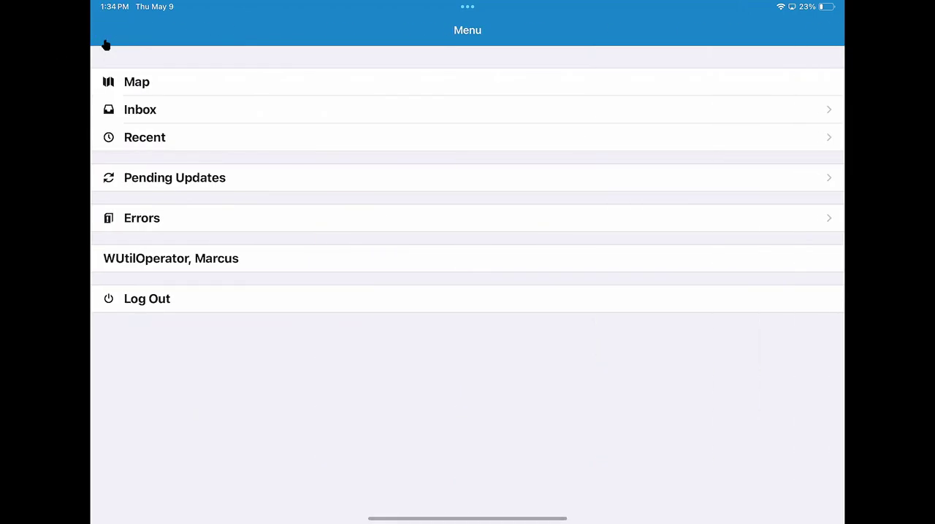
pyautogui.click(141, 109)
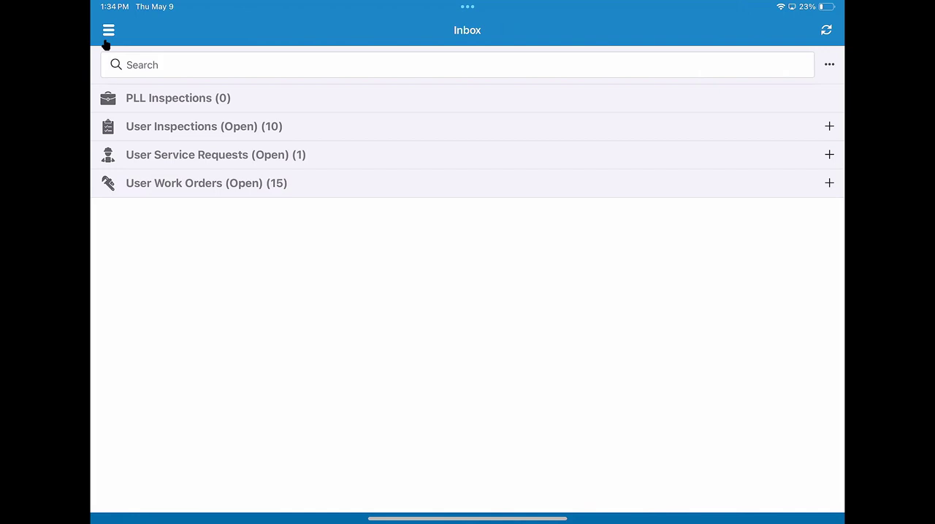
# Step: Open the Hydrant - Annual Inspection work order dated 2024-05-09 1:26 p.m. from the open user work orders
pyautogui.click(829, 184)
pyautogui.scroll(-2, 468, 329)
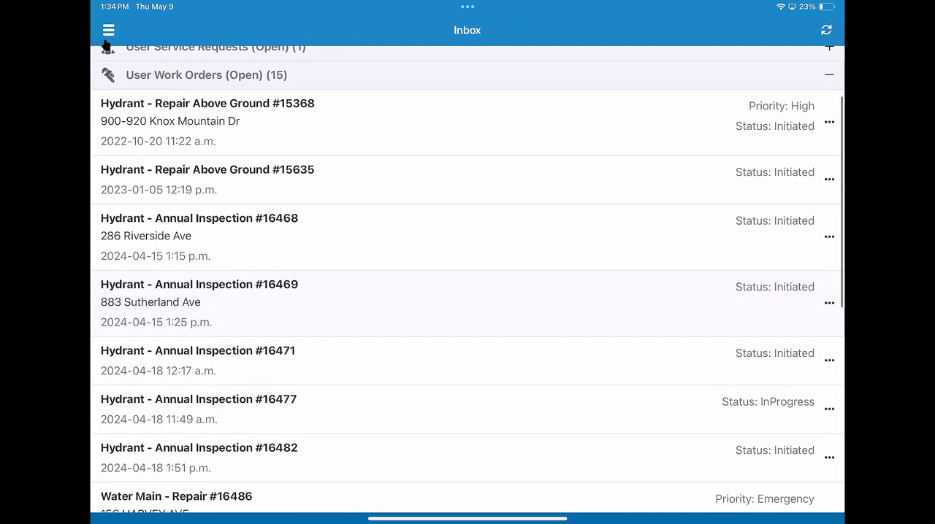
pyautogui.scroll(-2, 468, 292)
pyautogui.scroll(3, 467, 293)
pyautogui.scroll(-2, 468, 293)
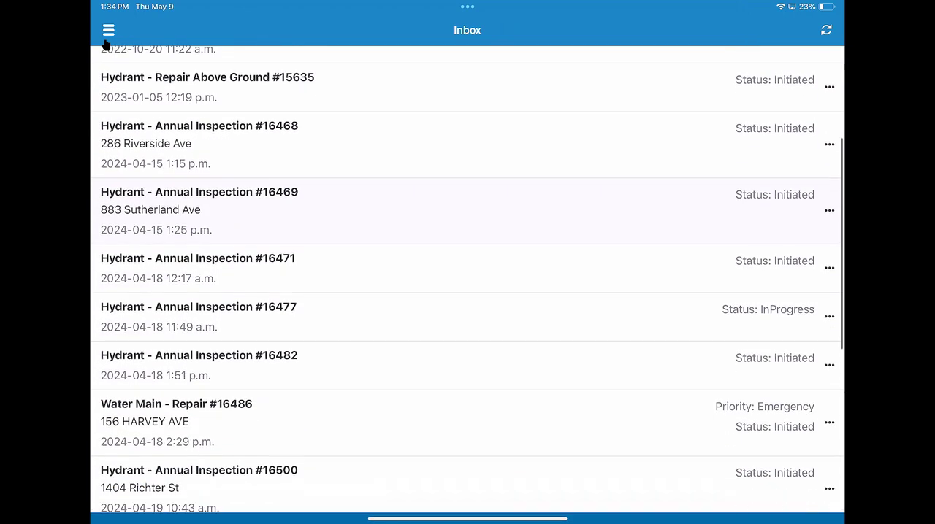
pyautogui.scroll(-5, 106, 43)
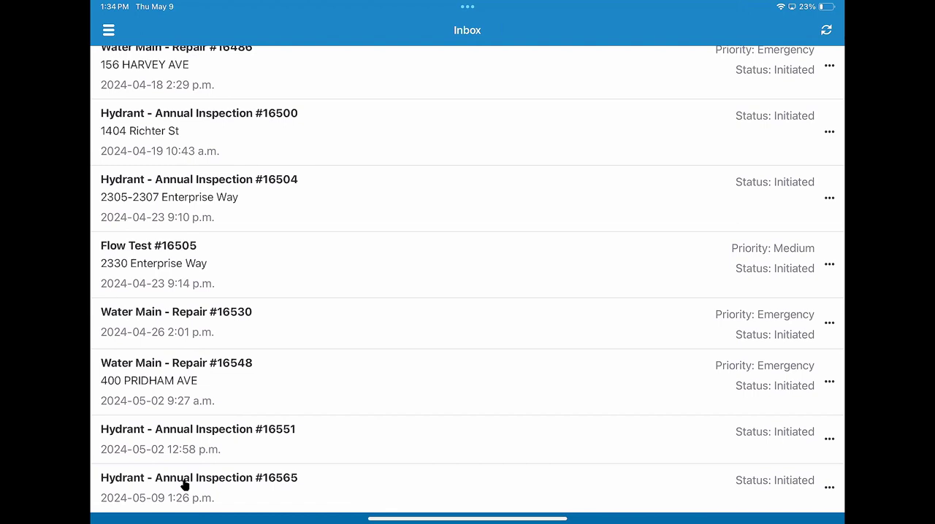
pyautogui.click(185, 486)
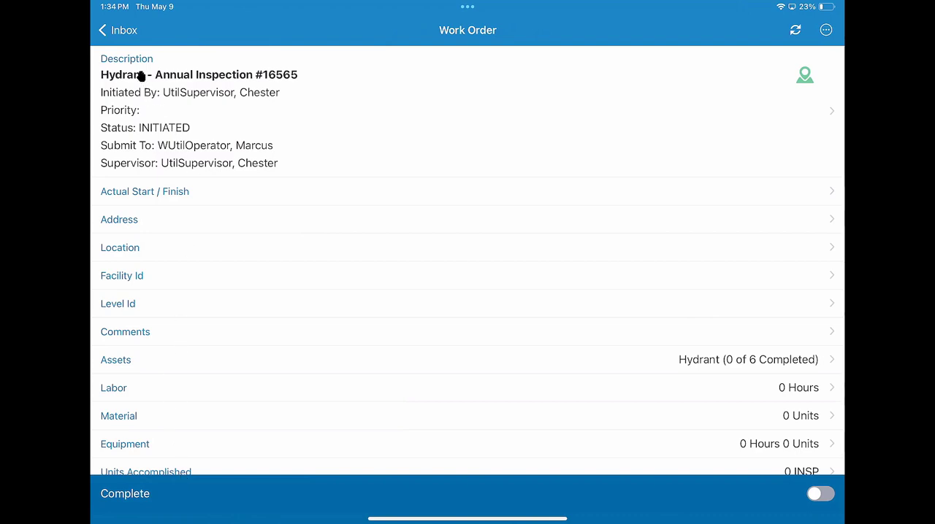
# Step: Set the work order's Actual Start to 2024-05-09 1:34 PM and return to the work order
pyautogui.click(139, 183)
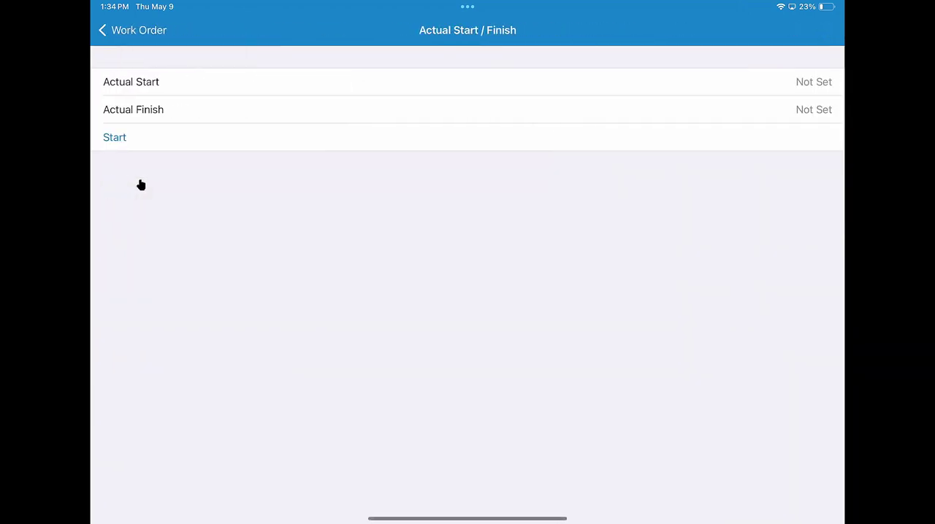
pyautogui.click(141, 82)
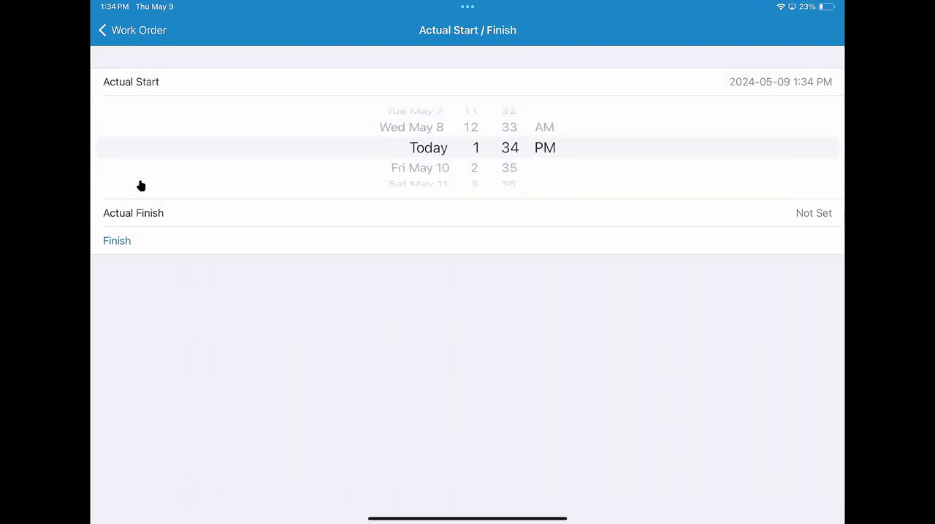
pyautogui.click(133, 30)
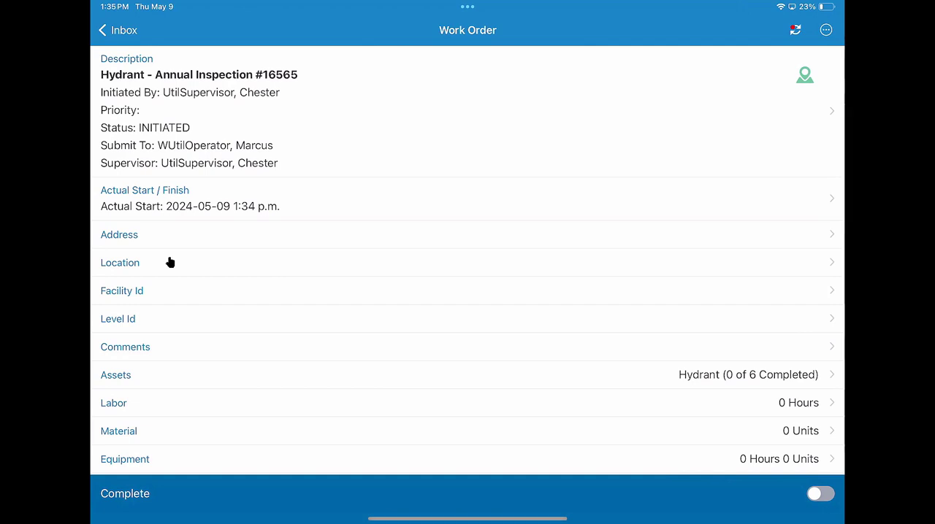
# Step: Examine the work order's labor, material and equipment entries and the list of available projects
pyautogui.scroll(-4, 166, 258)
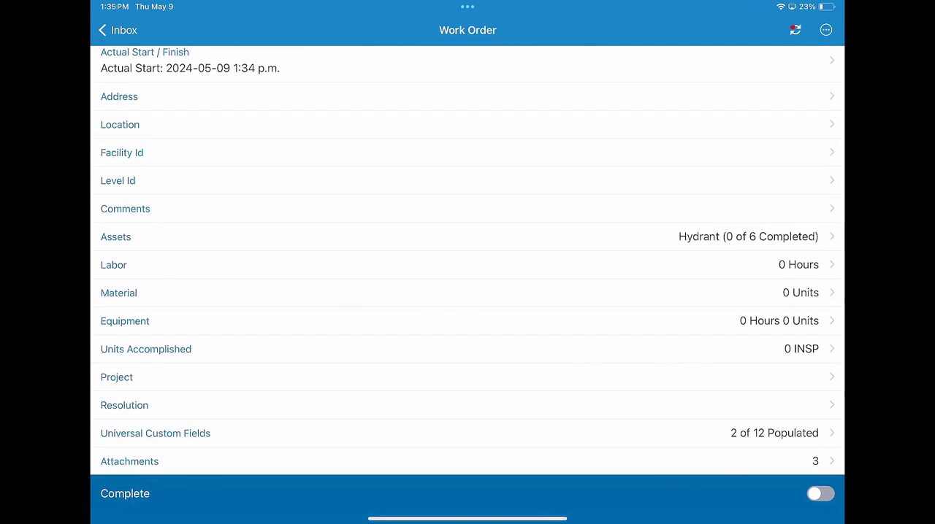
pyautogui.click(110, 275)
pyautogui.click(114, 300)
pyautogui.click(110, 324)
pyautogui.scroll(-4, 110, 327)
pyautogui.click(123, 66)
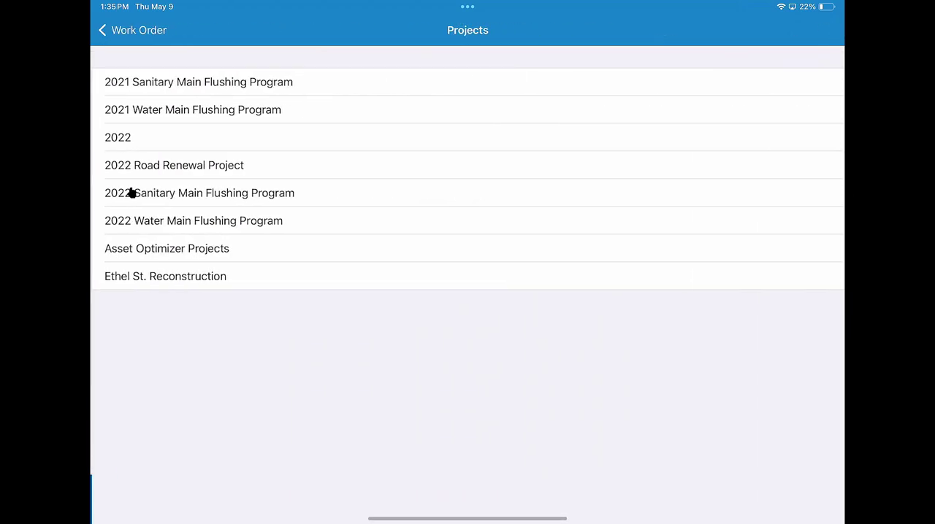
pyautogui.click(130, 193)
# Step: Open the last listed related hydrant inspection and check its assignment, address and asset actions
pyautogui.scroll(-2, 139, 208)
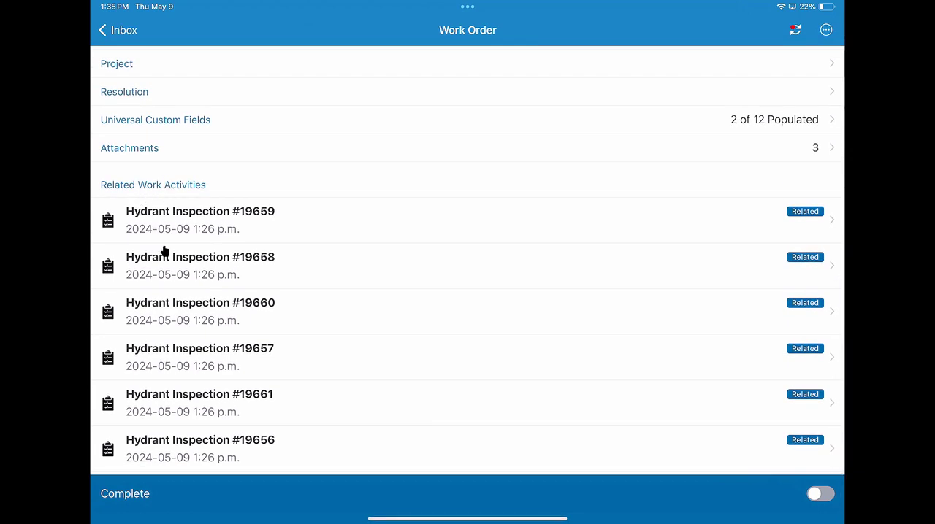
pyautogui.click(155, 449)
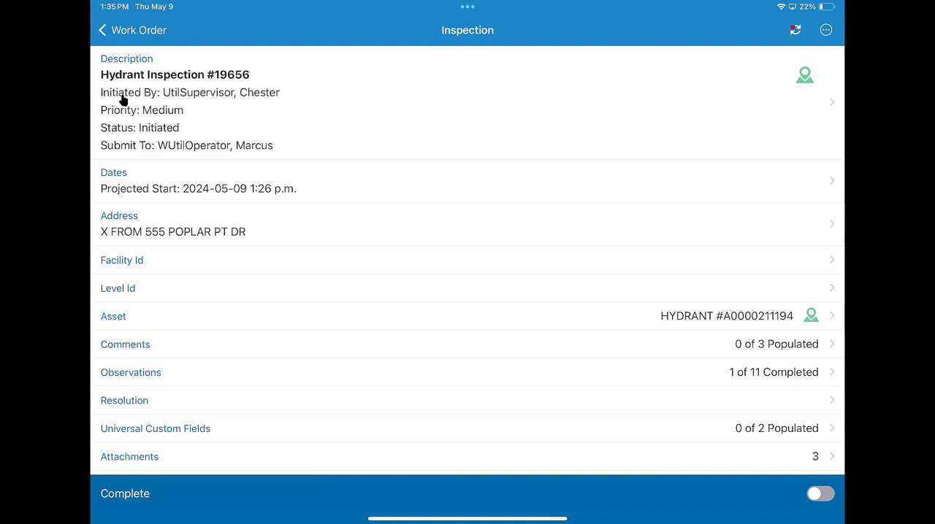
pyautogui.click(133, 153)
pyautogui.click(124, 241)
pyautogui.click(814, 326)
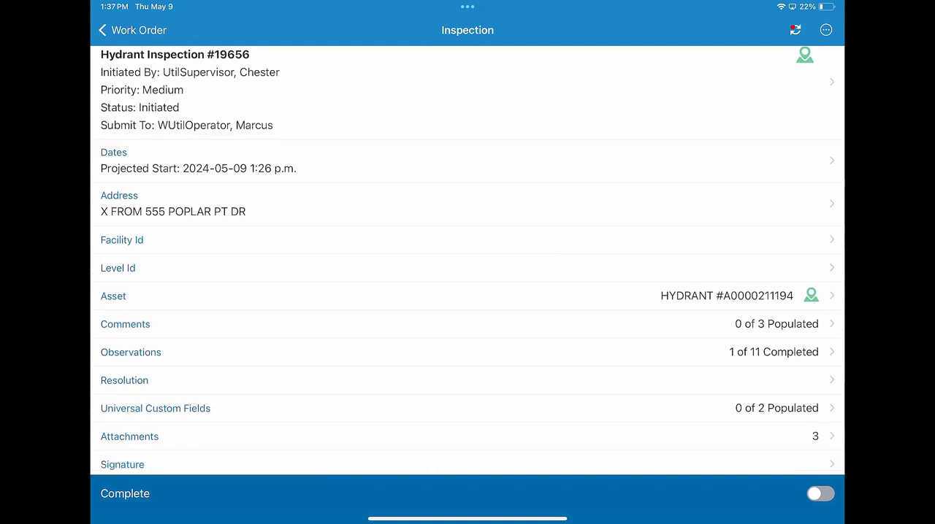
pyautogui.click(468, 296)
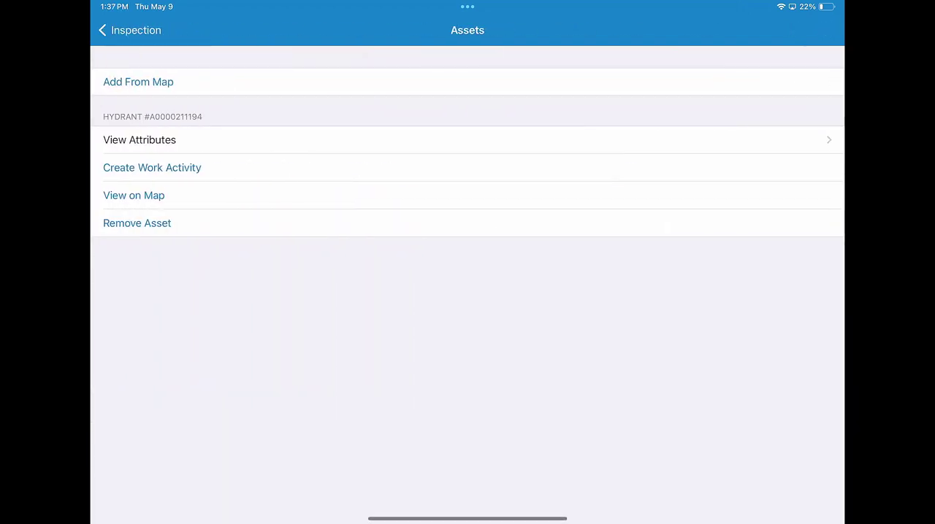
pyautogui.click(133, 170)
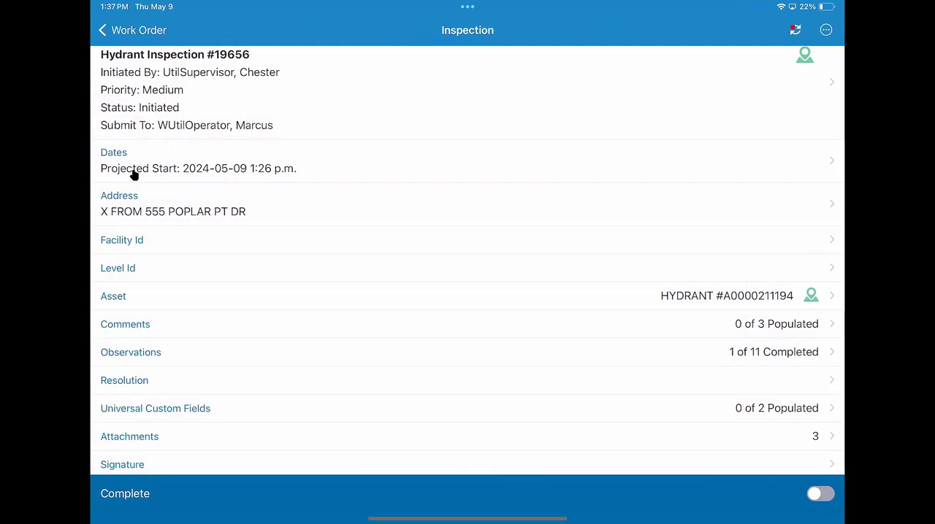
# Step: Fill in the Main observations with Hydrant Operational Yes, Pressure Residual 123 PSI and Needs Paint Yes
pyautogui.scroll(-2, 139, 182)
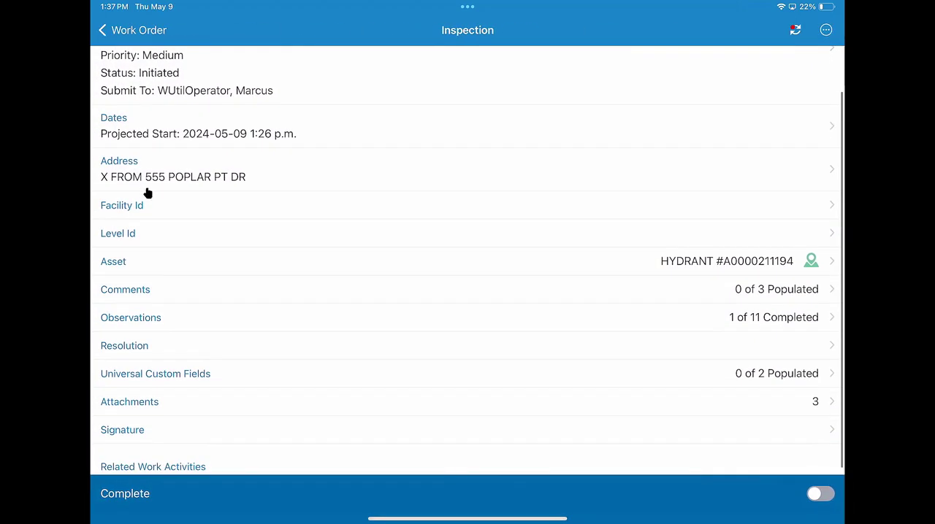
pyautogui.click(156, 318)
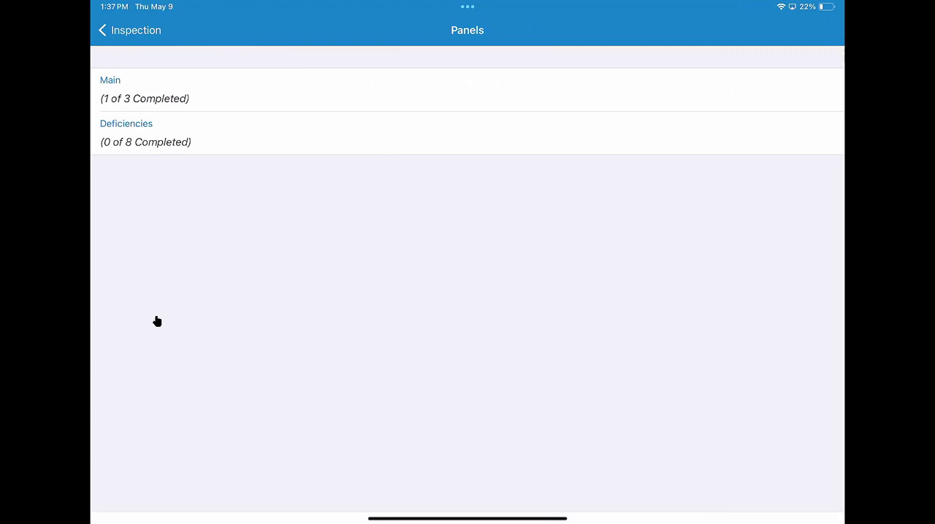
pyautogui.click(190, 95)
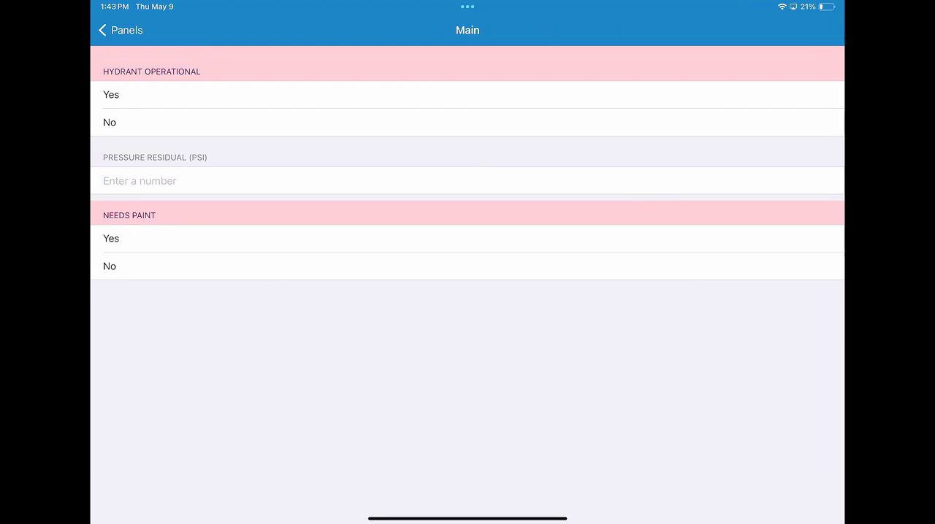
pyautogui.click(467, 95)
pyautogui.click(468, 181)
pyautogui.write('123')
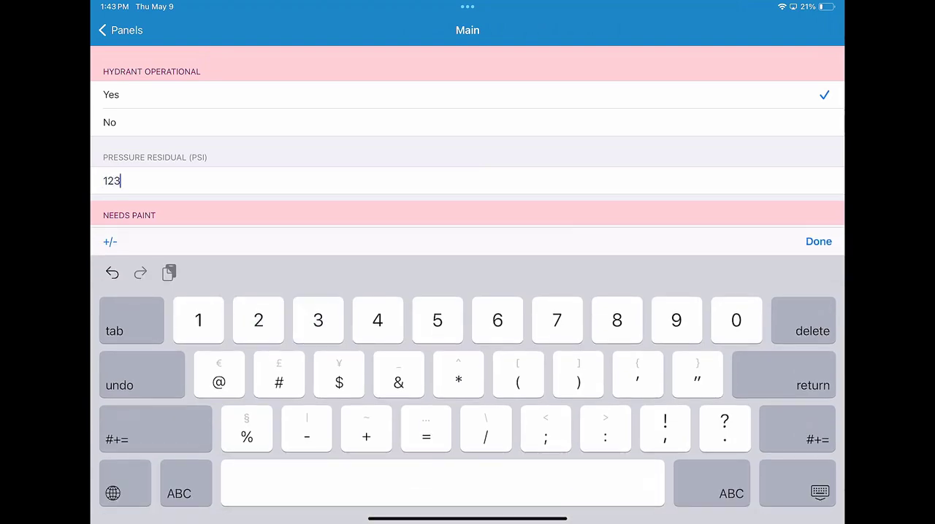
pyautogui.click(818, 241)
pyautogui.click(468, 238)
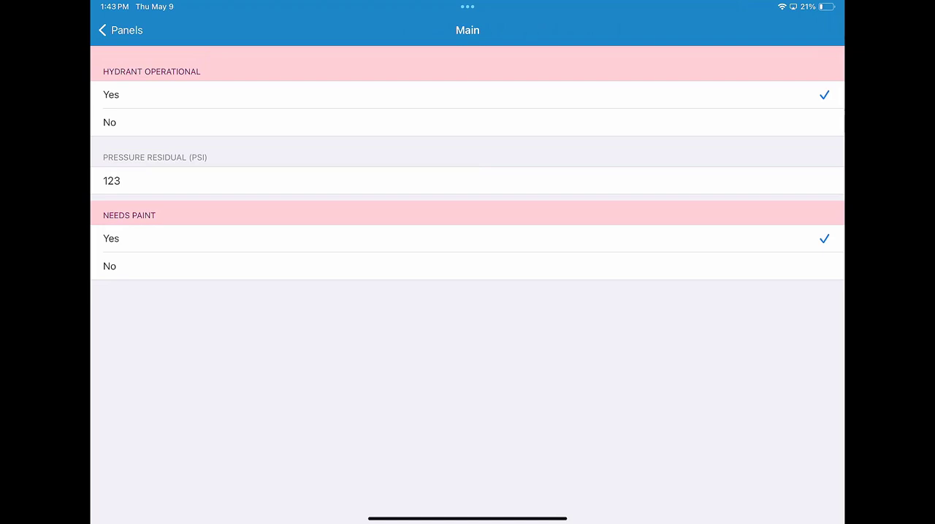
pyautogui.click(121, 29)
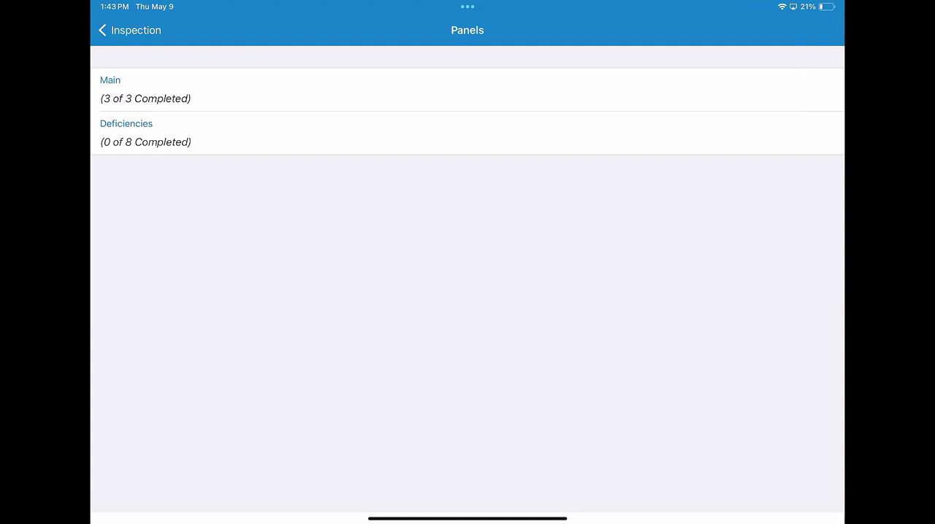
# Step: In Deficiencies, mark Accessible and Clear as Repair Required, water/ice in barrel Good, drainage Didn't Drain, and leaks Repaired / Replaced Gaskets, Packing or Parts
pyautogui.click(145, 133)
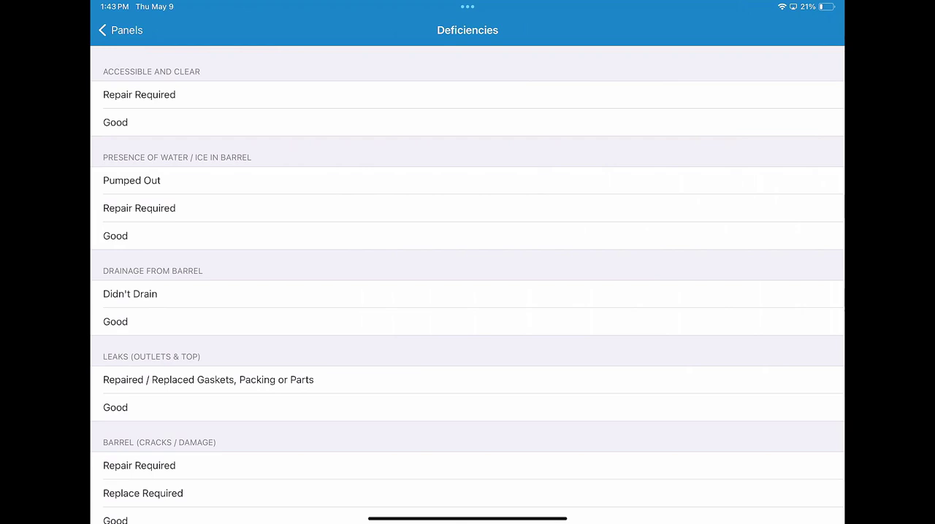
pyautogui.click(138, 95)
pyautogui.click(116, 236)
pyautogui.click(130, 294)
pyautogui.click(209, 380)
# Step: Mark barrel cracks Replace Required, cap tightness Good, outlet threads and hydrant nut operation Replace Required, review the deficiencies and return to the inspection
pyautogui.scroll(-3, 467, 292)
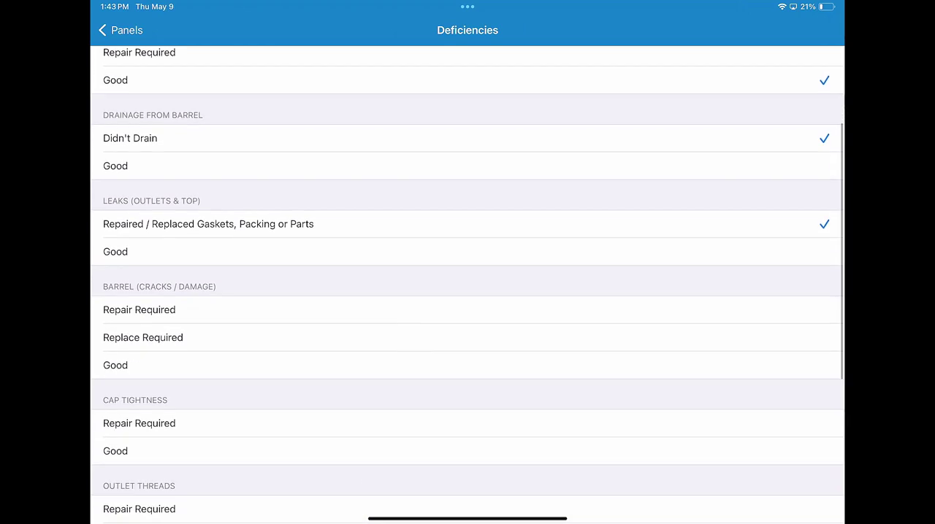
pyautogui.click(143, 338)
pyautogui.click(115, 451)
pyautogui.scroll(-2, 468, 292)
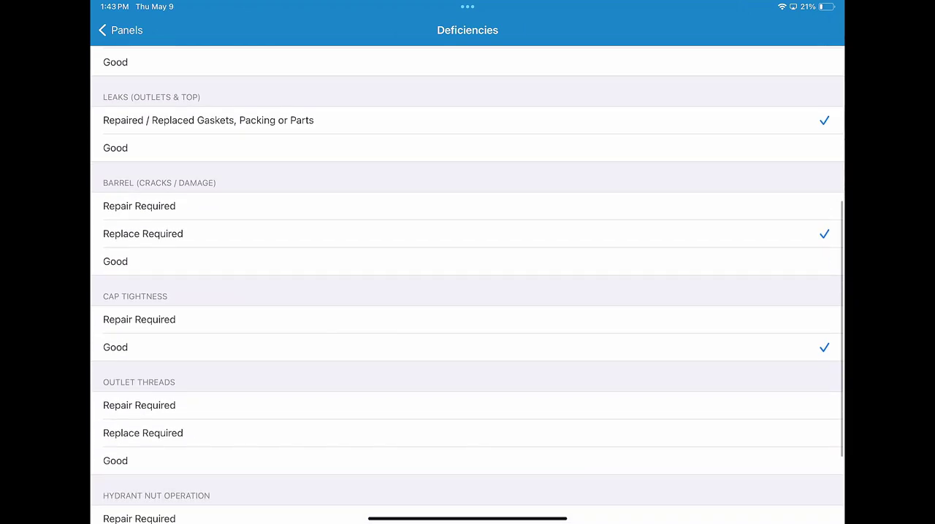
pyautogui.click(143, 434)
pyautogui.scroll(-2, 468, 293)
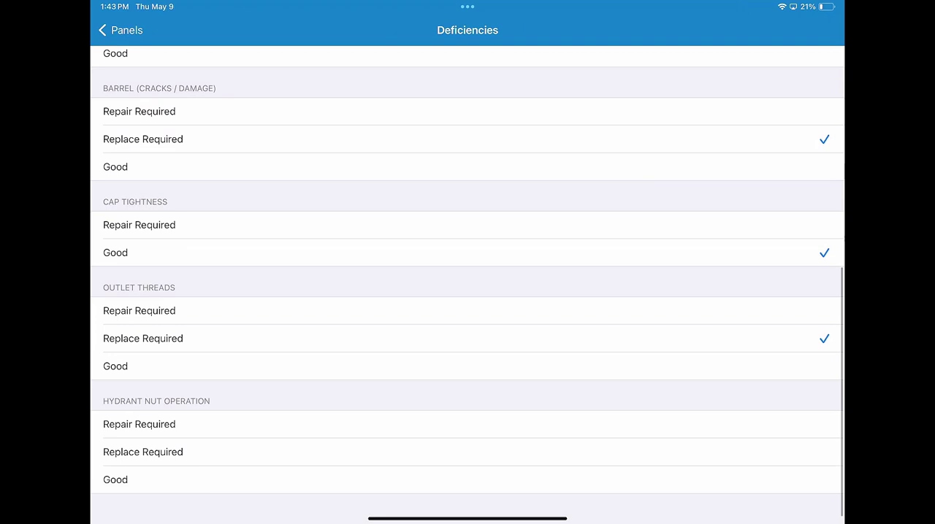
pyautogui.click(143, 452)
pyautogui.scroll(4, 467, 292)
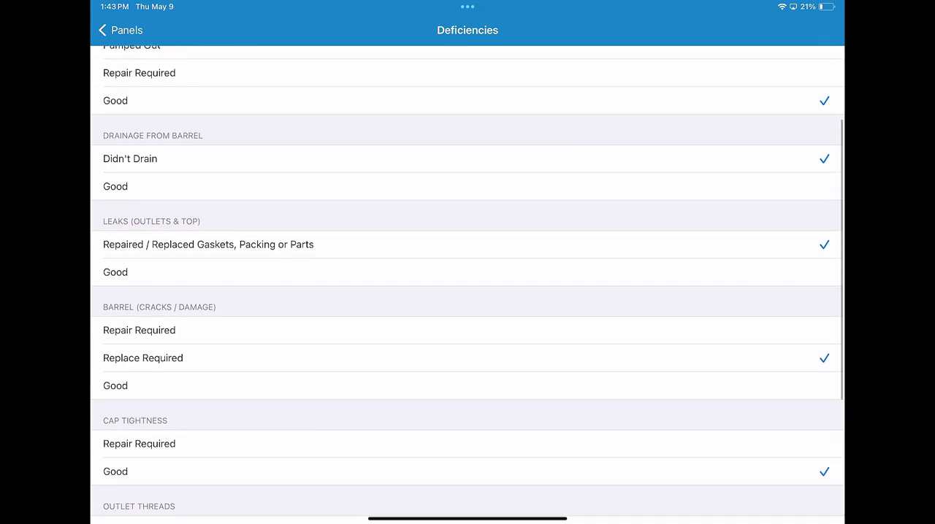
pyautogui.scroll(3, 468, 292)
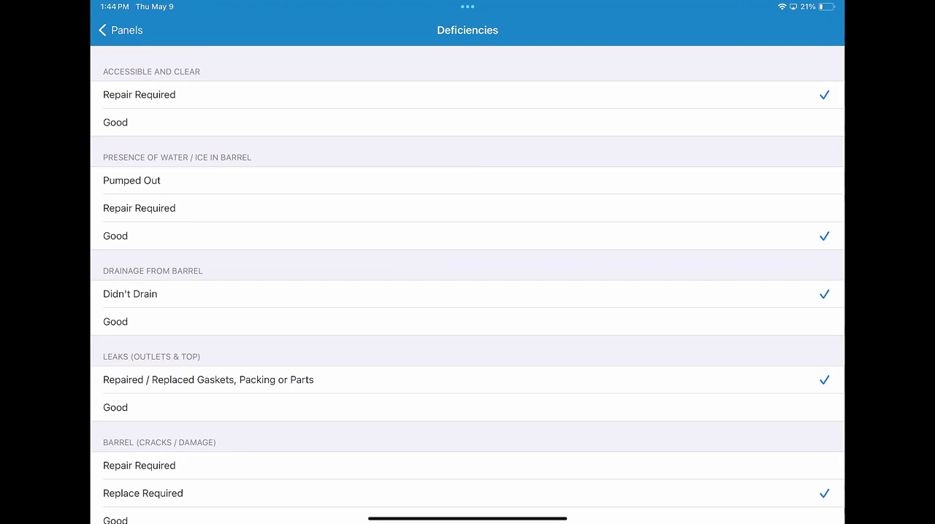
pyautogui.click(121, 30)
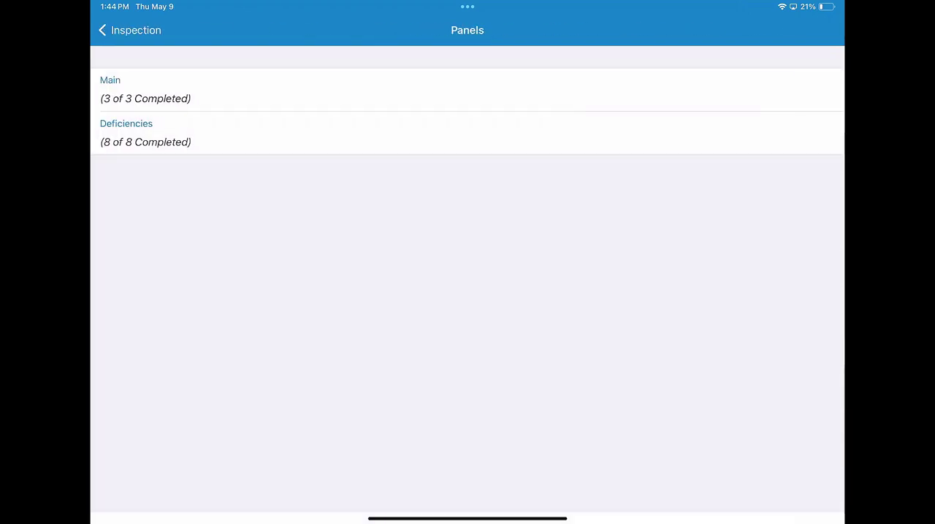
pyautogui.click(139, 30)
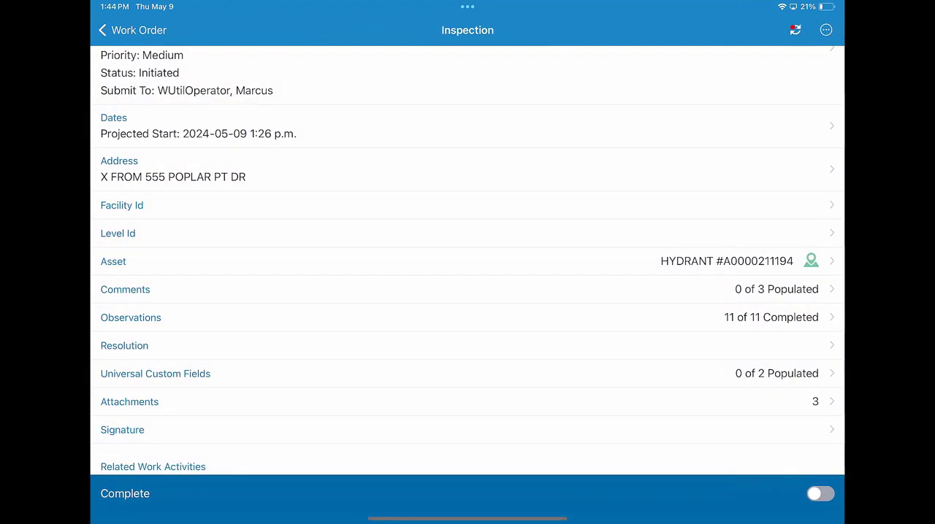
# Step: Review the inspection's attached safety procedure and hydrant diagrams, and attach the existing Esri Canada photo
pyautogui.scroll(-2, 468, 292)
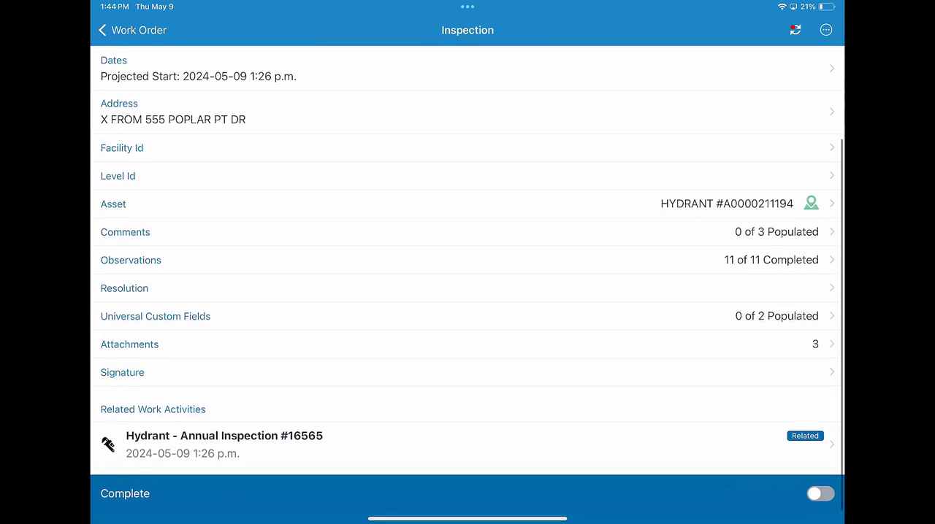
pyautogui.click(438, 349)
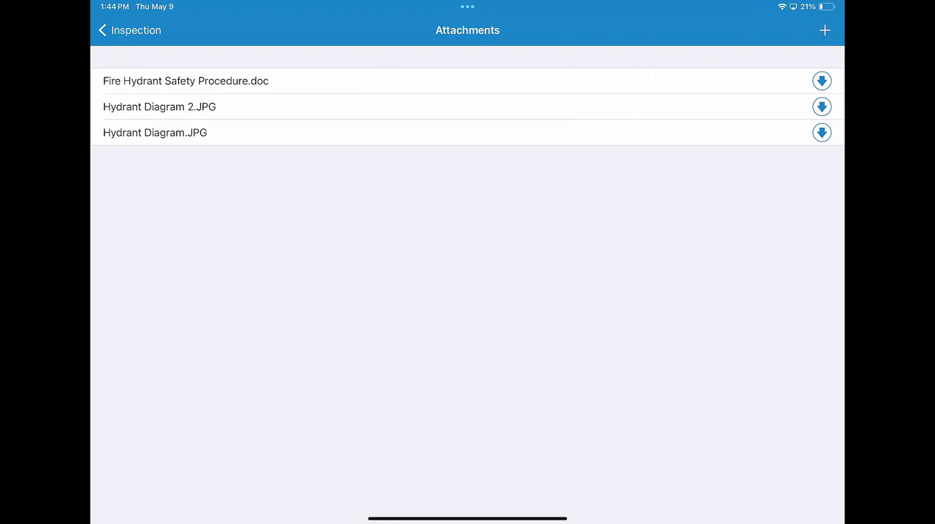
pyautogui.click(196, 81)
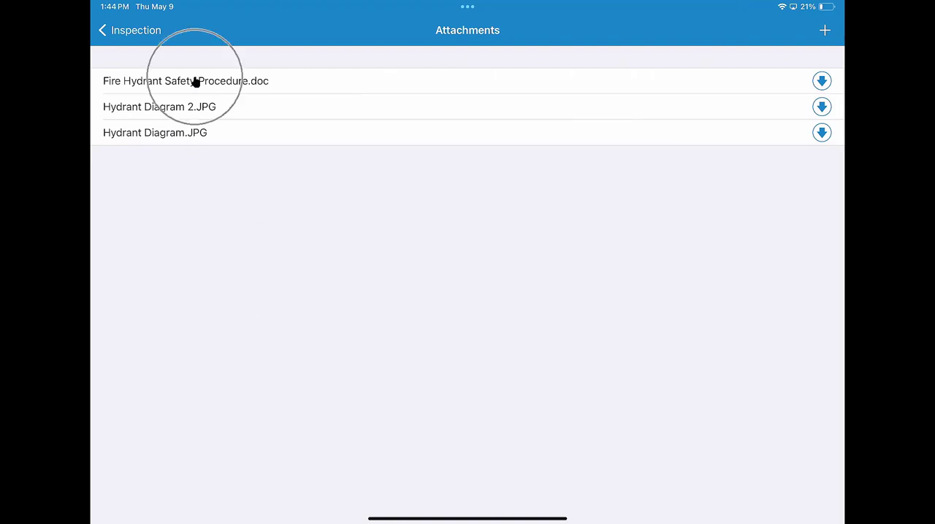
pyautogui.click(199, 121)
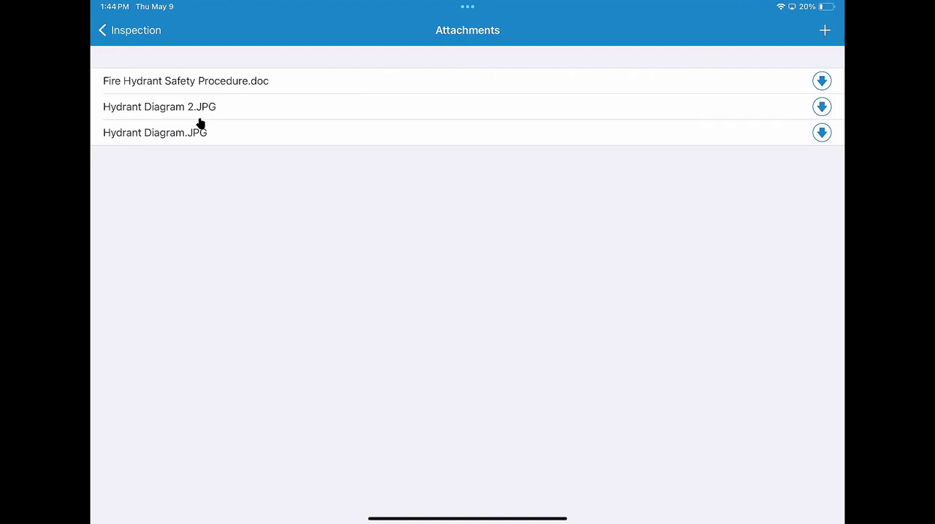
pyautogui.click(825, 29)
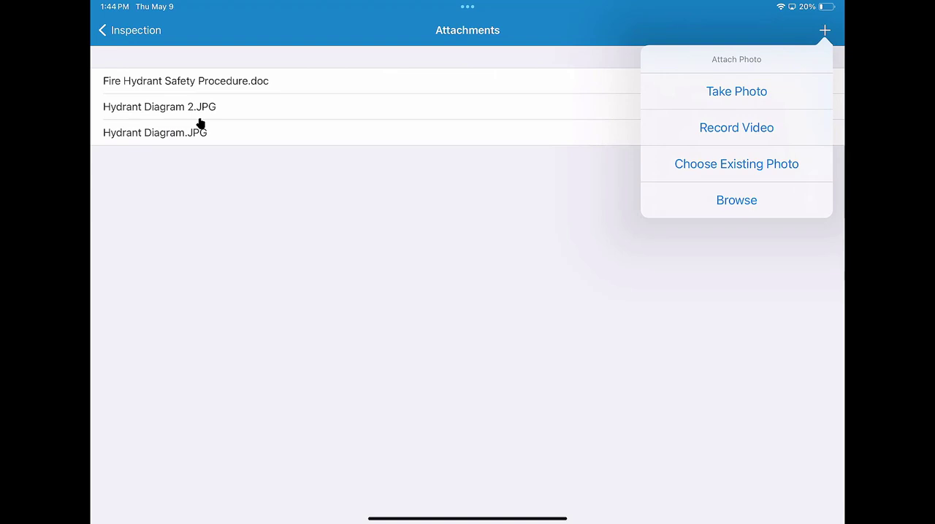
pyautogui.click(736, 164)
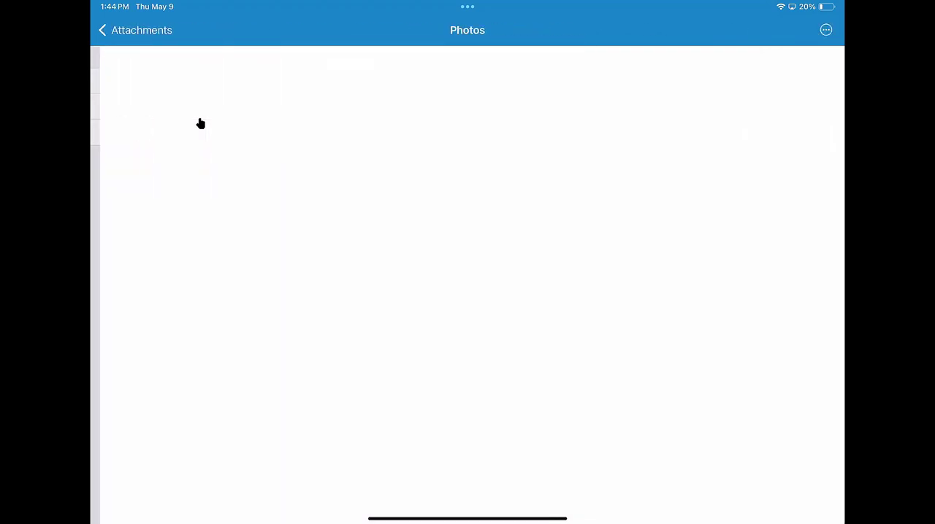
pyautogui.click(404, 234)
pyautogui.click(825, 30)
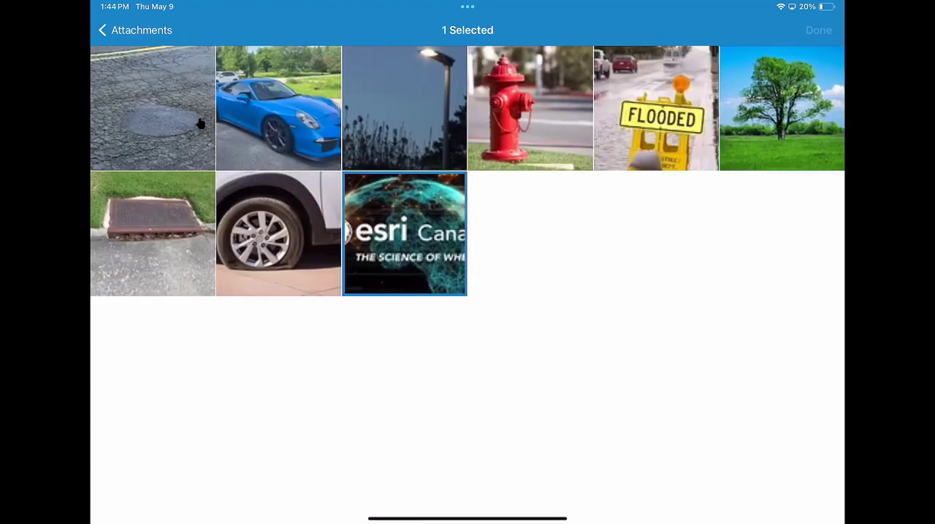
pyautogui.click(131, 30)
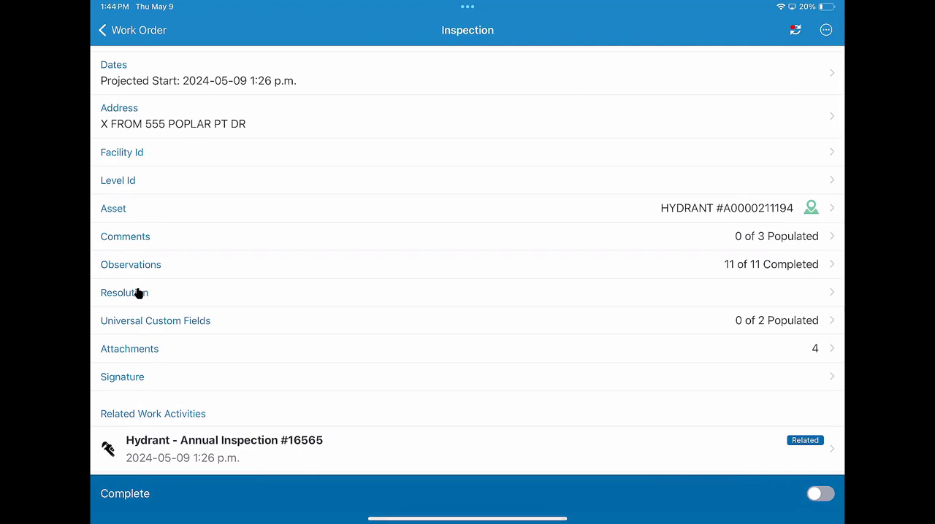
# Step: Add a signature to the inspection by entering the signer's name, drawing the handwritten signature and saving it
pyautogui.click(125, 387)
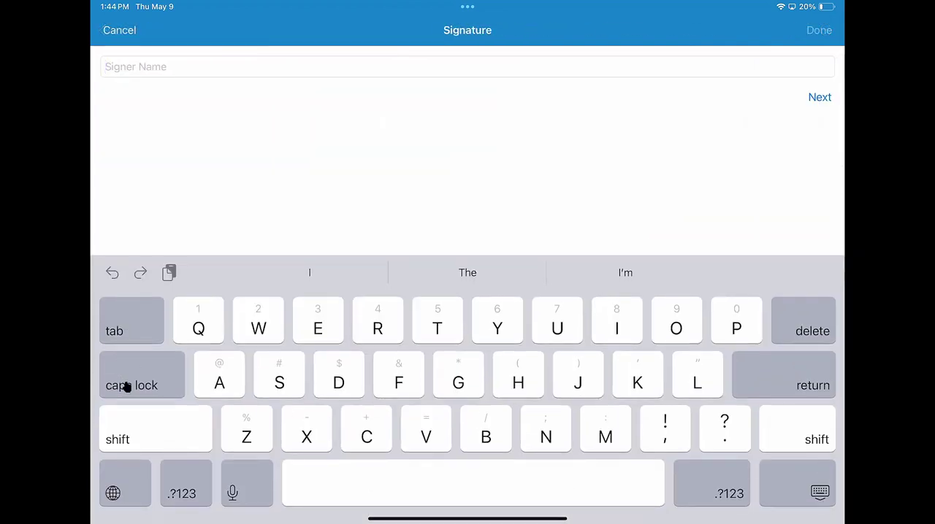
pyautogui.write('Mu')
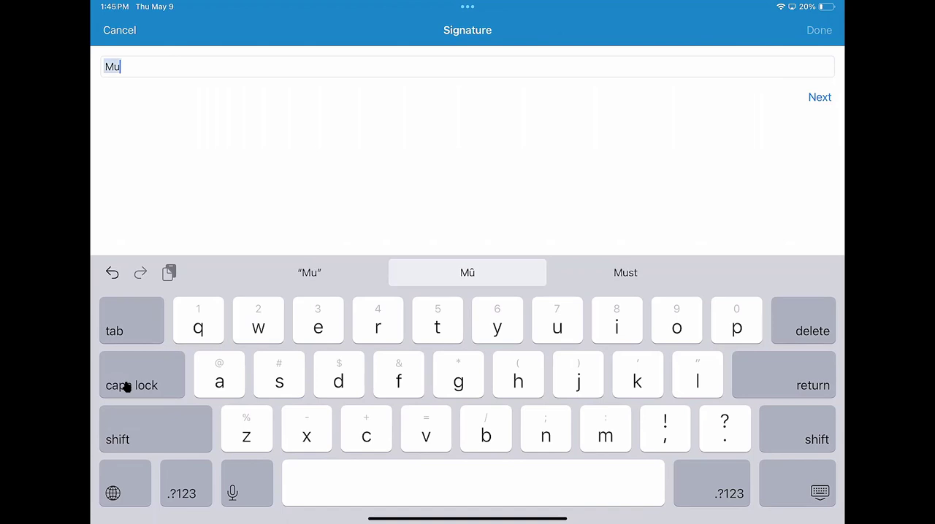
pyautogui.click(819, 97)
pyautogui.moveTo(364, 349)
pyautogui.mouseDown()
pyautogui.moveTo(382, 315)
pyautogui.moveTo(416, 345)
pyautogui.mouseUp()
pyautogui.moveTo(439, 230)
pyautogui.mouseDown()
pyautogui.moveTo(458, 329)
pyautogui.moveTo(507, 358)
pyautogui.mouseUp()
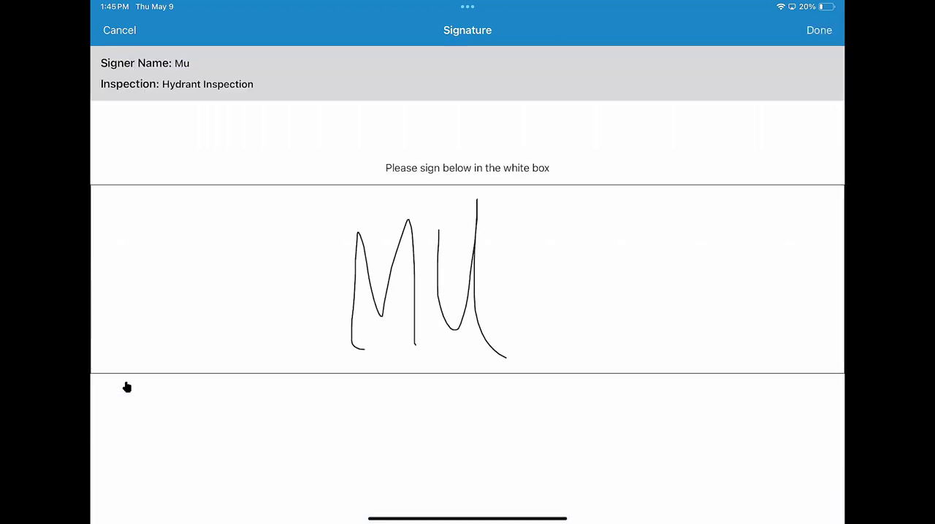
pyautogui.click(819, 30)
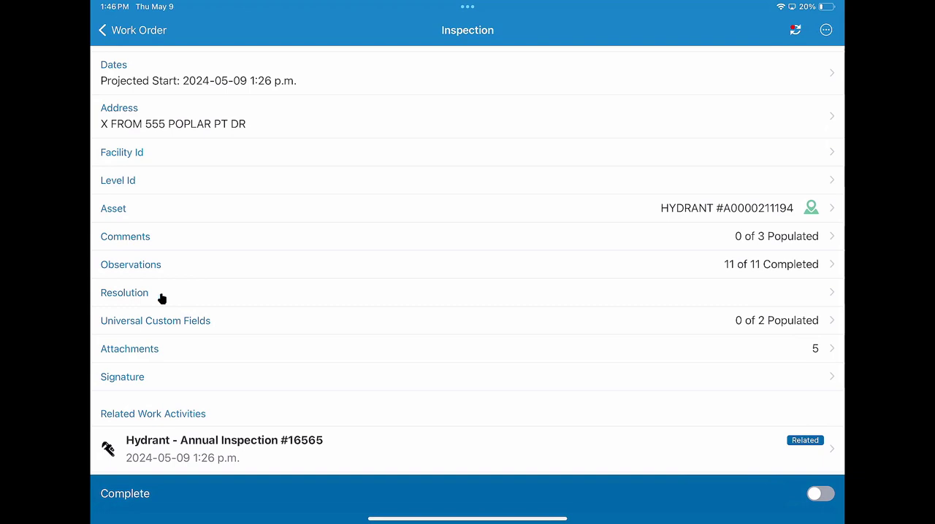
# Step: Open the inspection's location in ArcGIS Field Maps and select the hydrant under the dropped pin
pyautogui.click(825, 32)
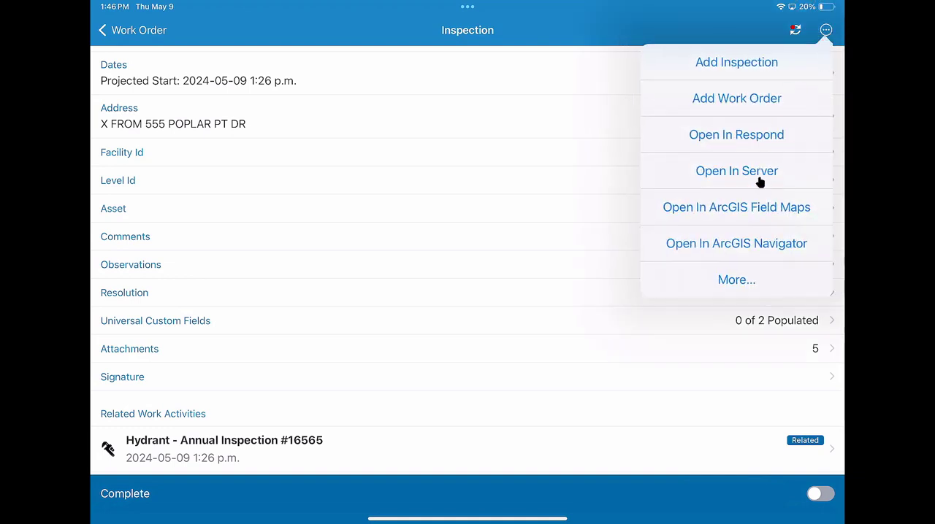
pyautogui.click(757, 223)
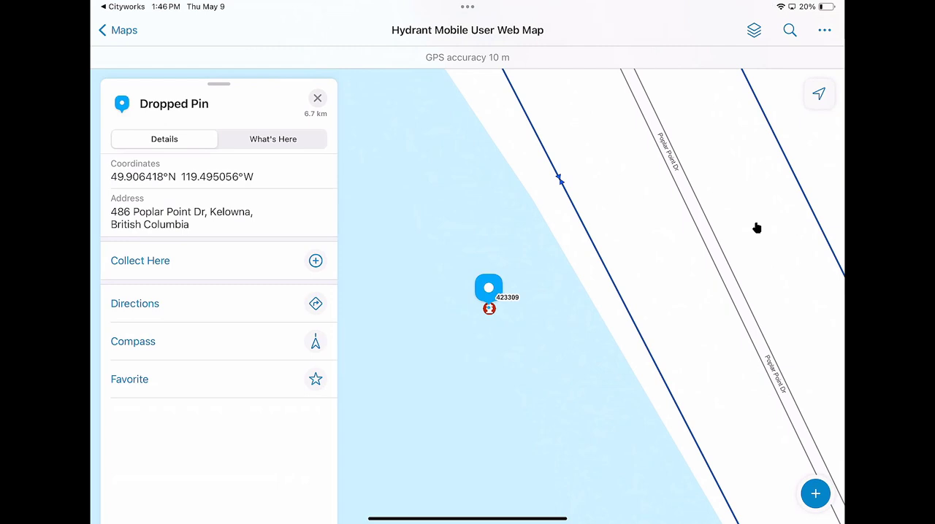
pyautogui.click(819, 501)
pyautogui.click(490, 320)
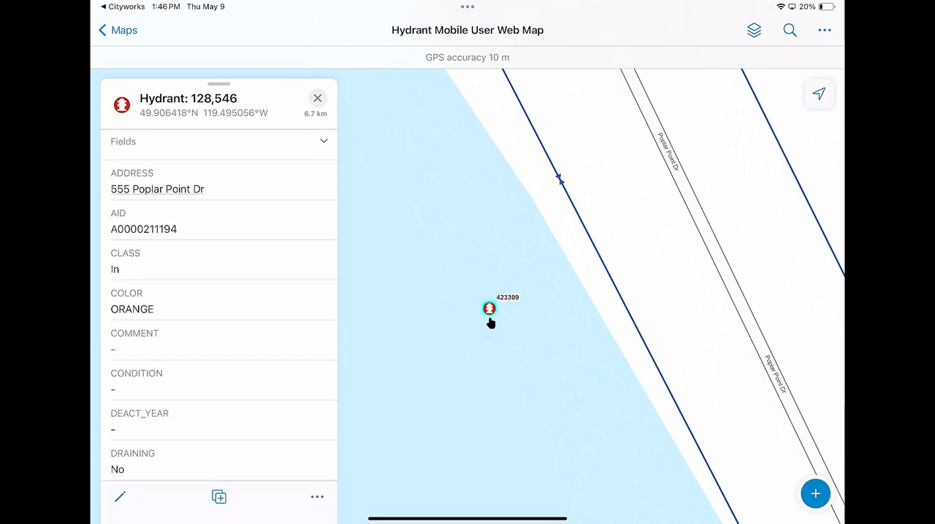
# Step: Edit the selected hydrant, set its COLOR to Red and submit the update
pyautogui.click(119, 497)
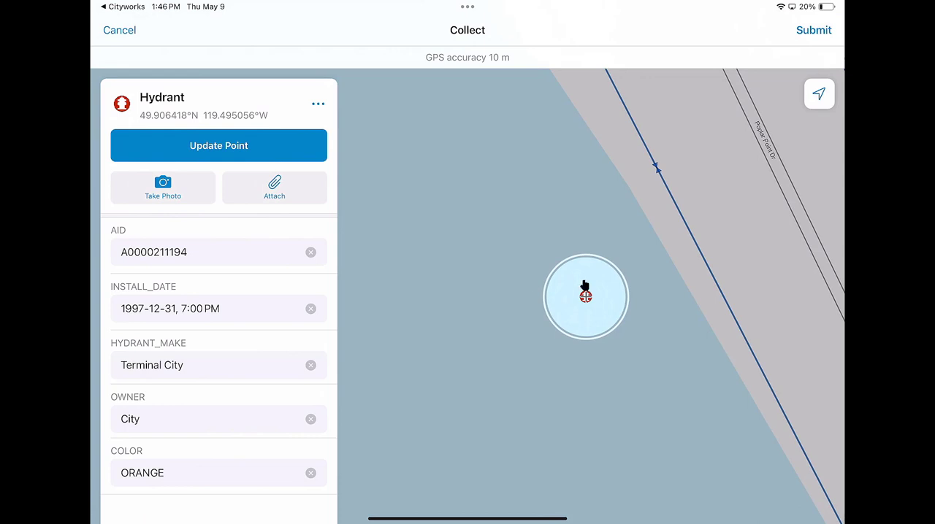
pyautogui.moveTo(263, 436); pyautogui.dragTo(252, 321)
pyautogui.click(148, 475)
pyautogui.click(311, 473)
pyautogui.write('Red')
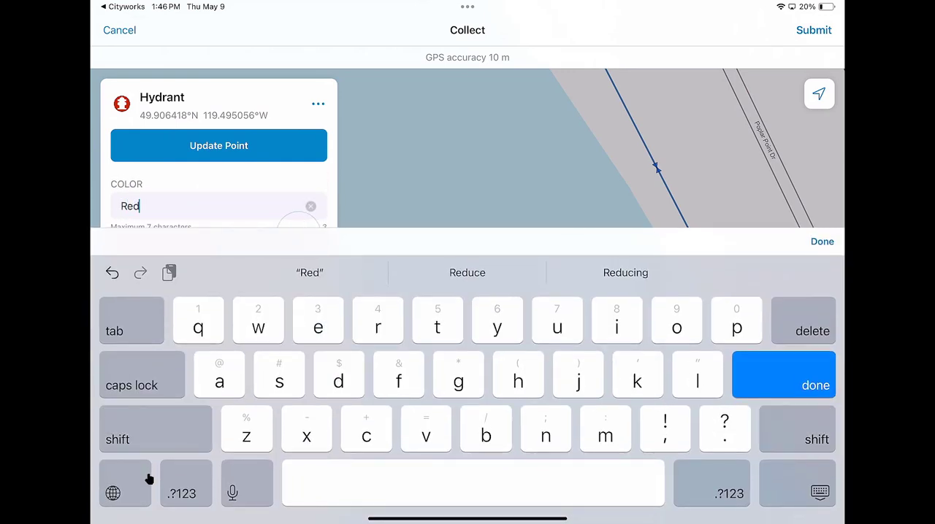
pyautogui.press('Return')
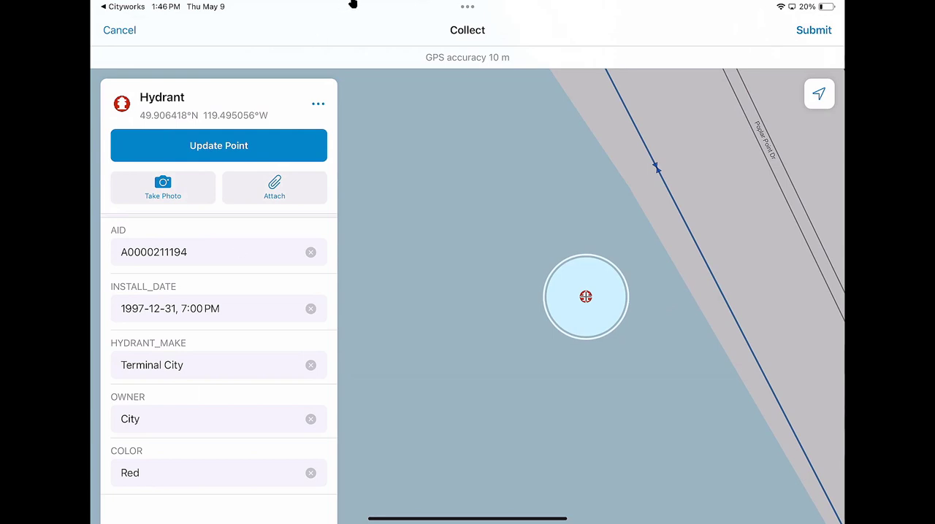
pyautogui.click(796, 42)
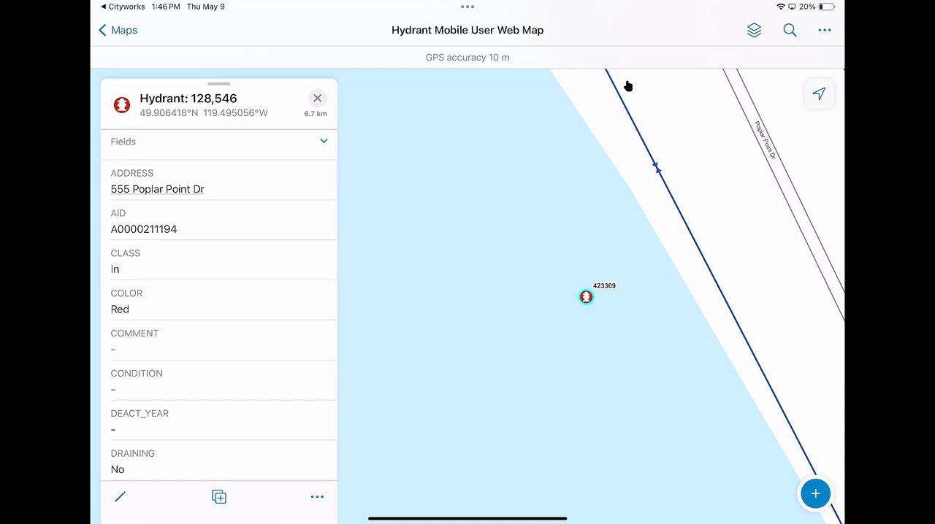
# Step: Switch back to Cityworks and check the COLOR attribute of the inspection's hydrant asset
pyautogui.click(123, 13)
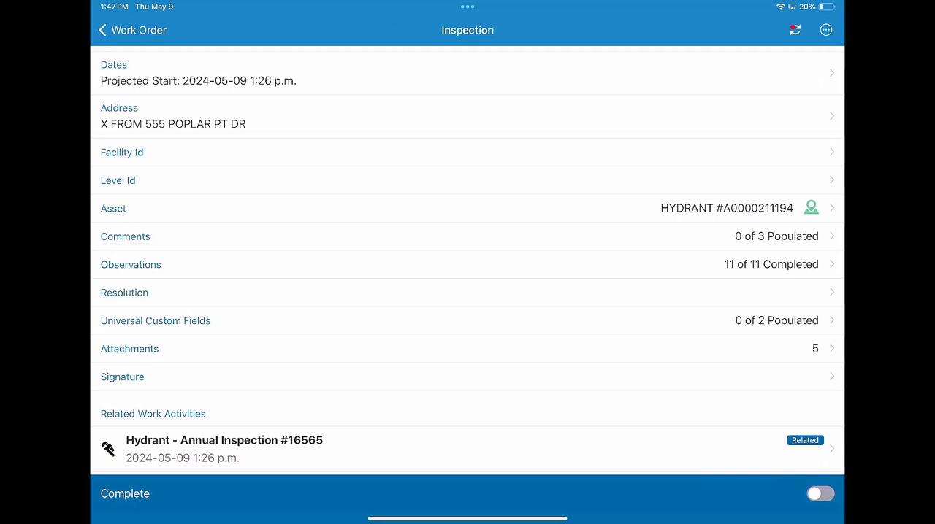
pyautogui.click(735, 209)
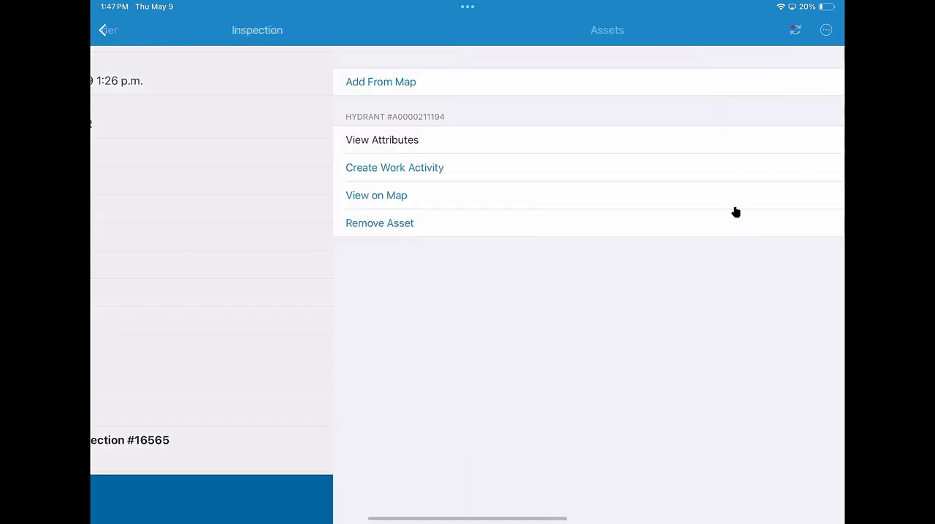
pyautogui.click(231, 149)
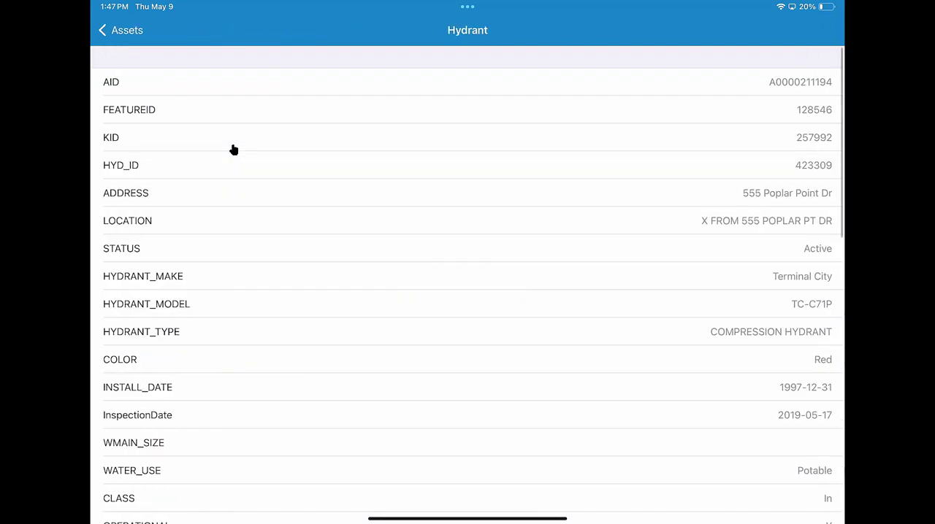
pyautogui.click(823, 364)
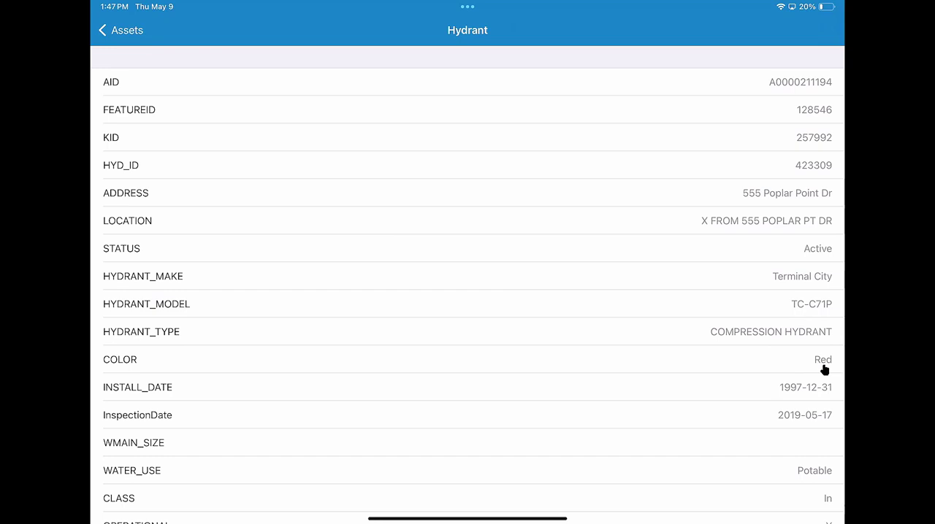
pyautogui.click(129, 37)
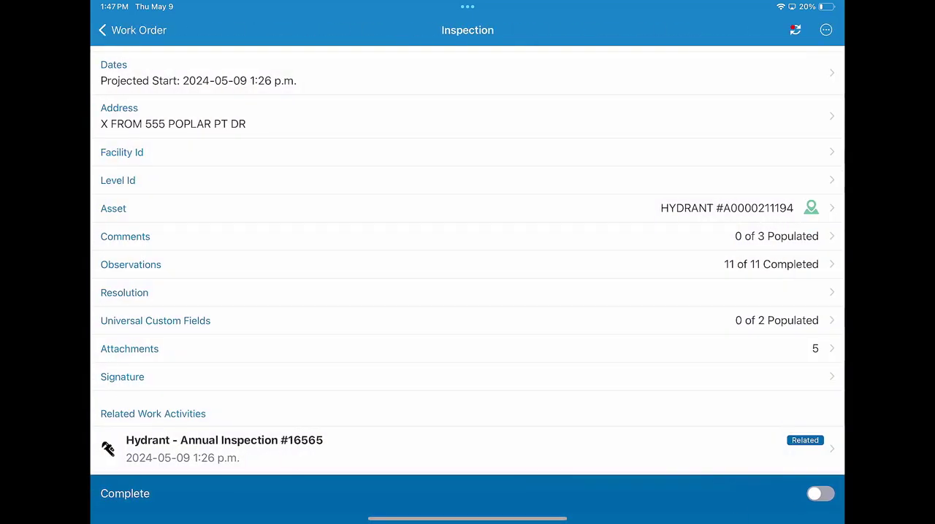
# Step: Mark the hydrant inspection as complete and sync it
pyautogui.click(819, 495)
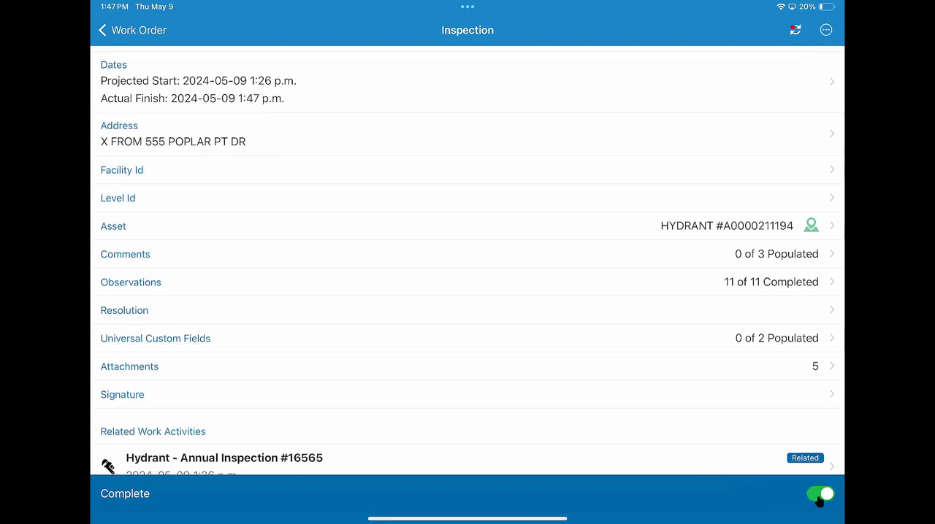
pyautogui.click(794, 39)
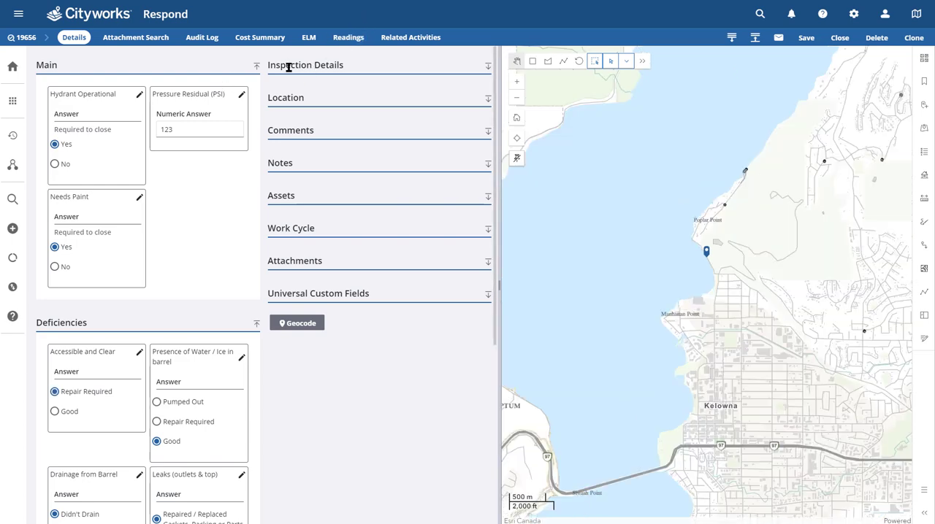
# Step: In Cityworks Respond, expand the inspection details and examine the dates, condition score and deficiency answers
pyautogui.click(288, 67)
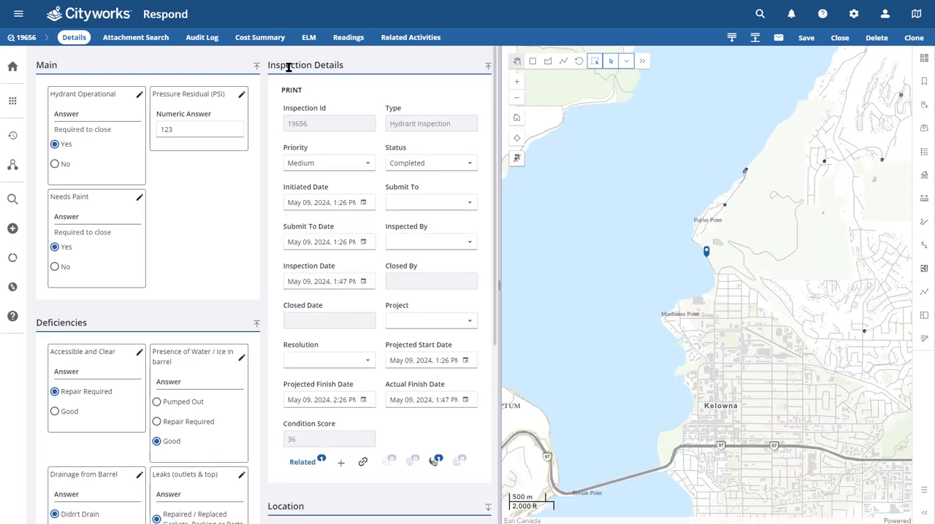
pyautogui.click(312, 283)
pyautogui.click(411, 405)
pyautogui.click(297, 449)
pyautogui.click(132, 346)
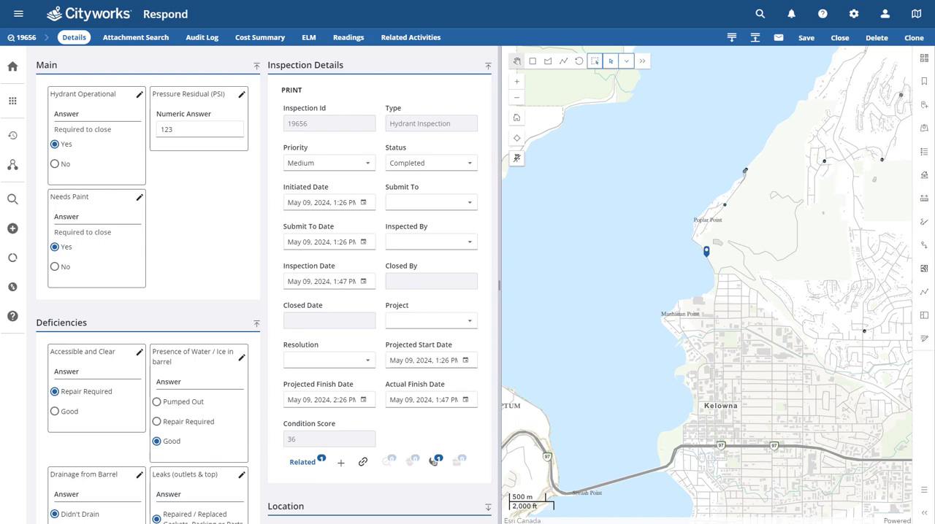
pyautogui.scroll(-4, 87, 264)
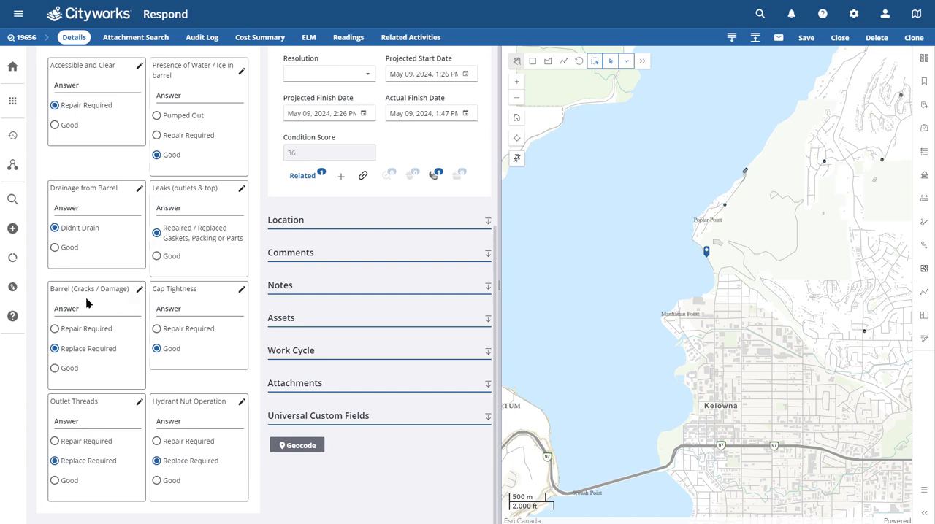
# Step: Start a new work order related to the hydrant inspection, keeping its hydrant as the asset
pyautogui.click(71, 356)
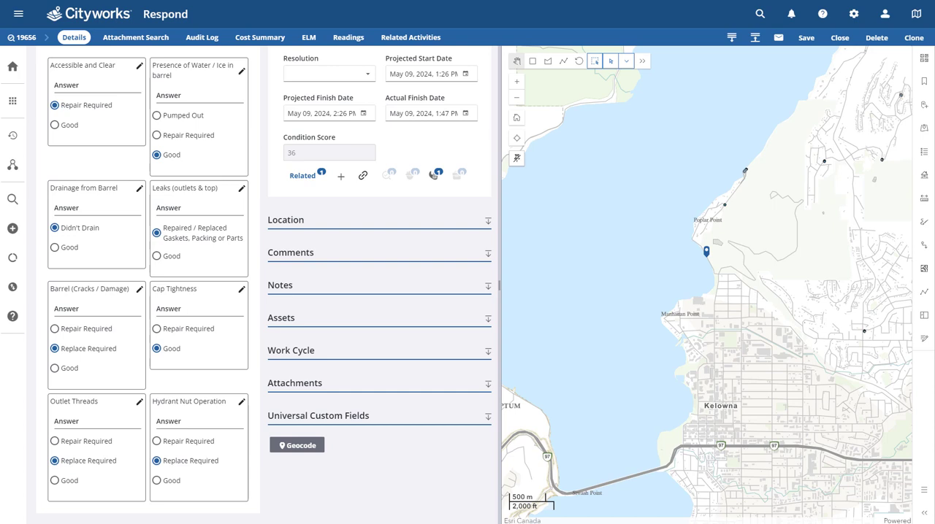
pyautogui.click(316, 173)
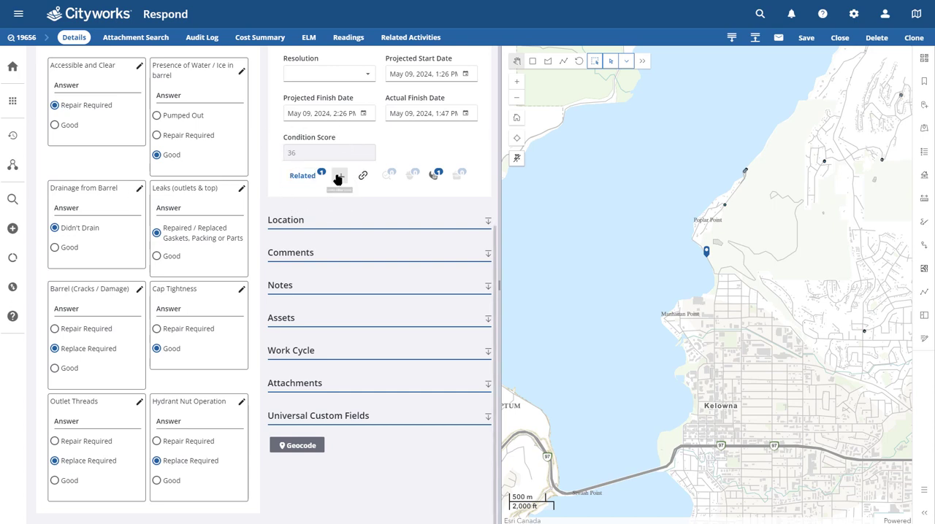
pyautogui.click(339, 178)
pyautogui.click(364, 232)
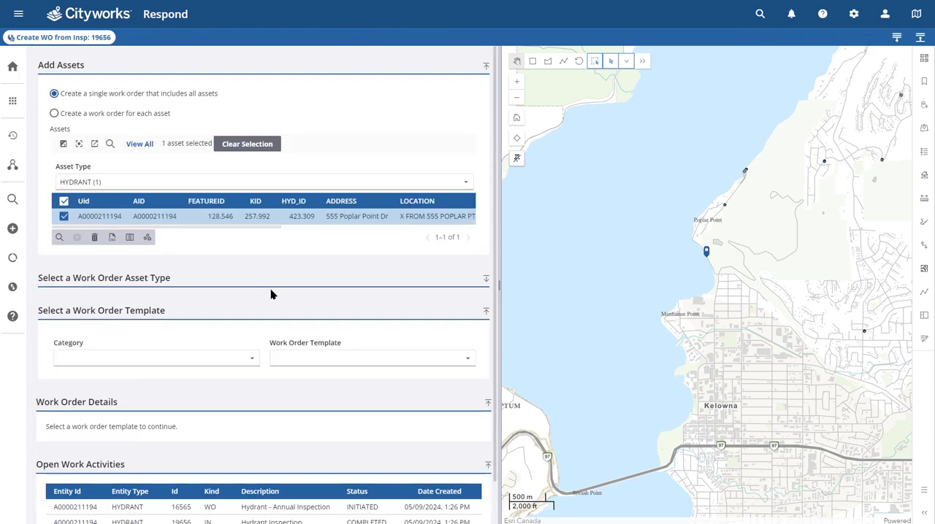
# Step: Choose Hydrant - Painting as the template for the new work order
pyautogui.click(317, 358)
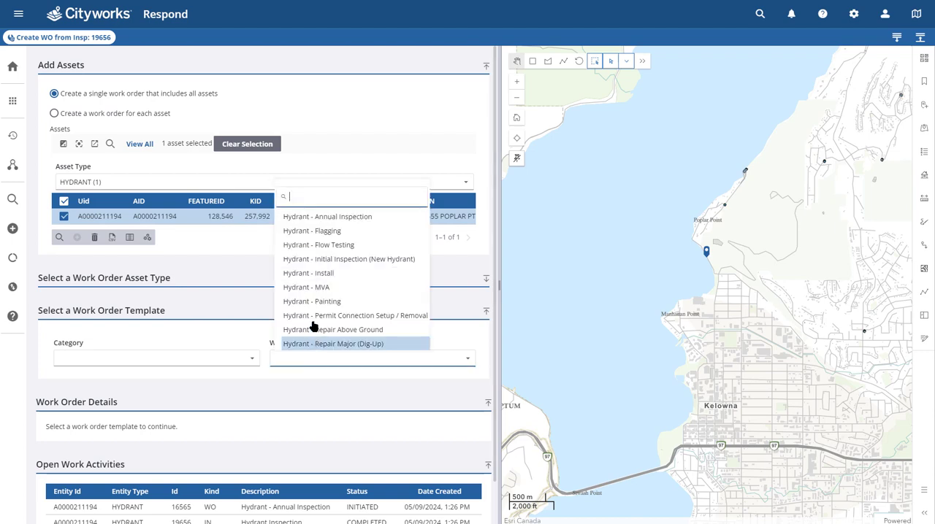
pyautogui.scroll(-1, 320, 241)
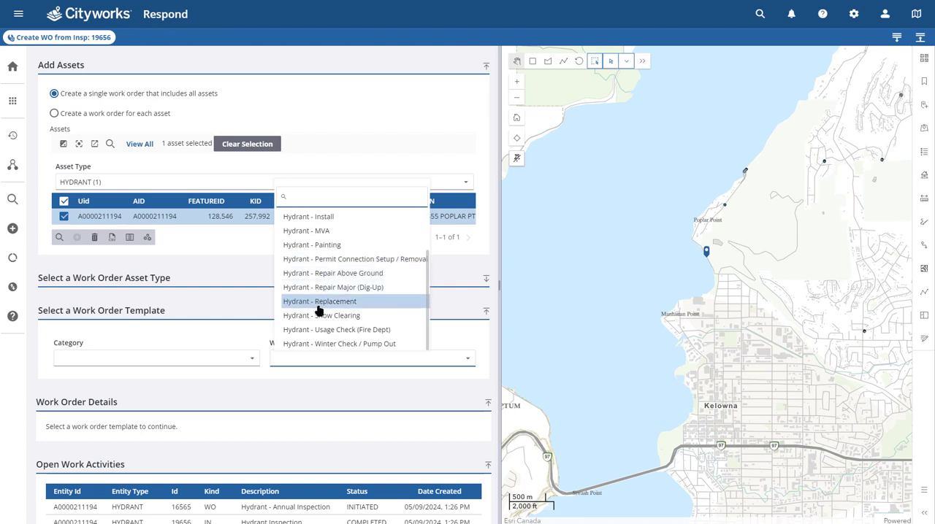
pyautogui.scroll(1, 316, 325)
pyautogui.click(342, 358)
pyautogui.click(342, 358)
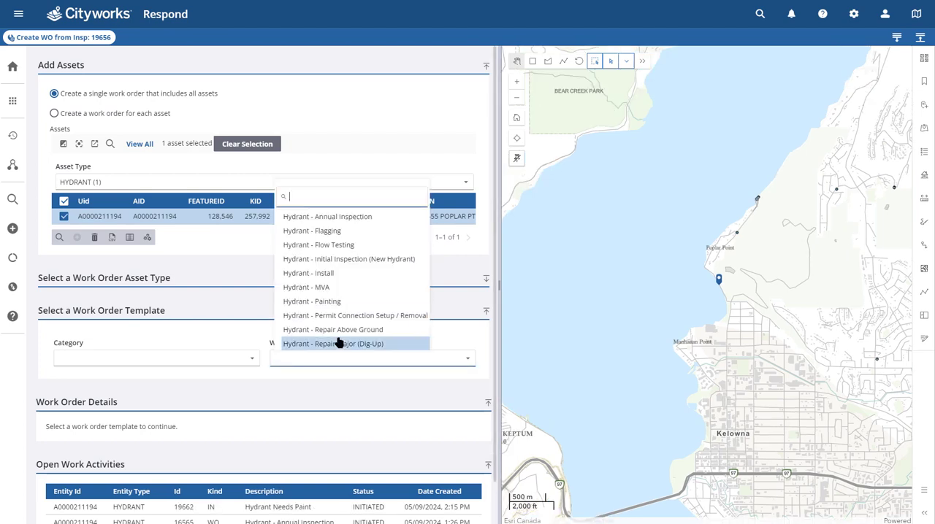
pyautogui.click(319, 301)
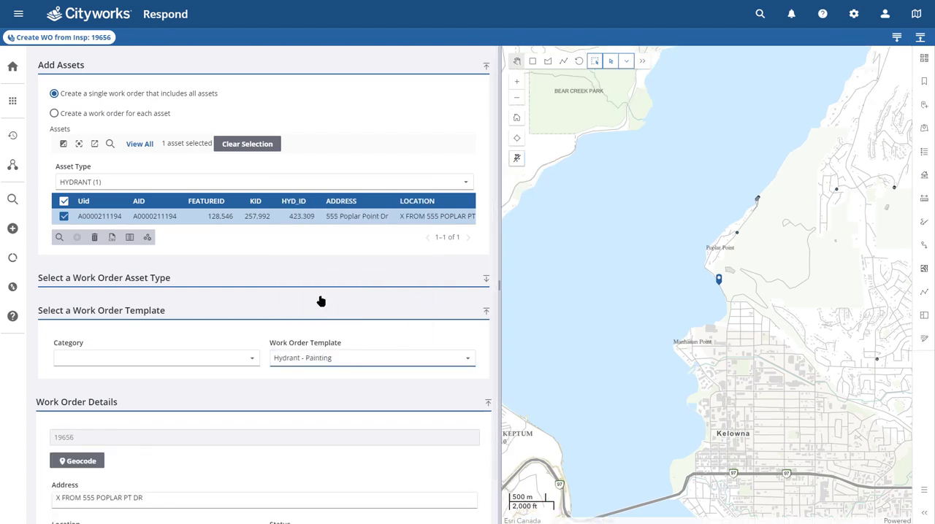
# Step: Check the prefilled work order details and create the single hydrant painting work order
pyautogui.scroll(-1, 312, 360)
pyautogui.click(312, 358)
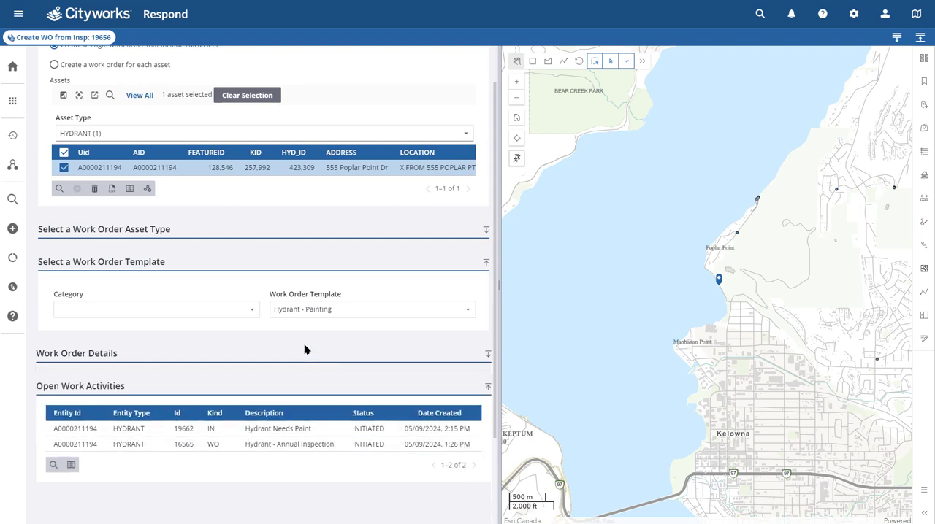
pyautogui.click(216, 359)
pyautogui.scroll(-5, 295, 348)
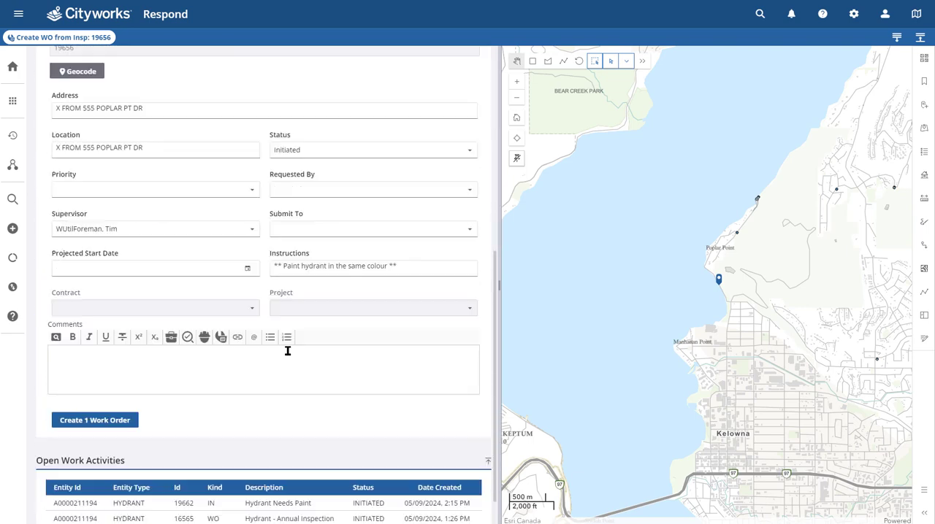
pyautogui.click(100, 427)
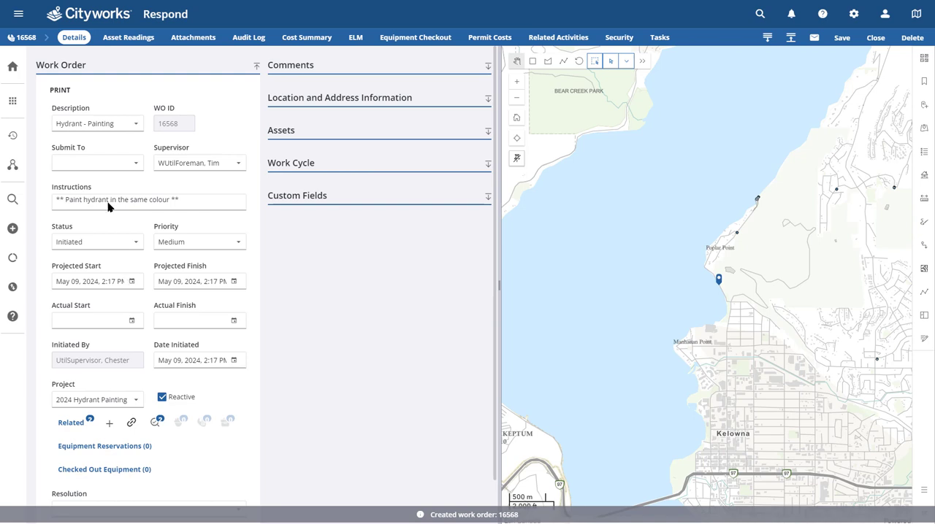
# Step: Submit the painting work order to the water utility operator (WUtilOperator) and save it
pyautogui.click(108, 165)
pyautogui.write('marc')
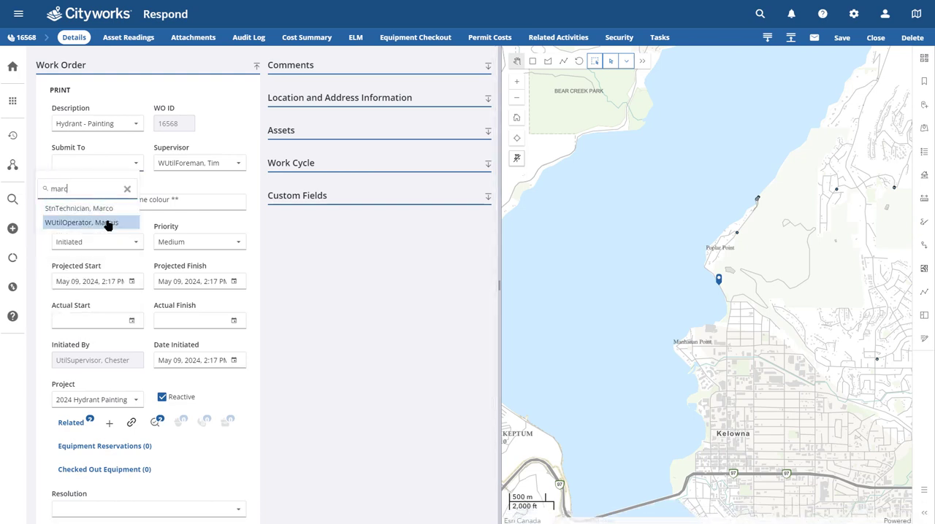
pyautogui.click(107, 224)
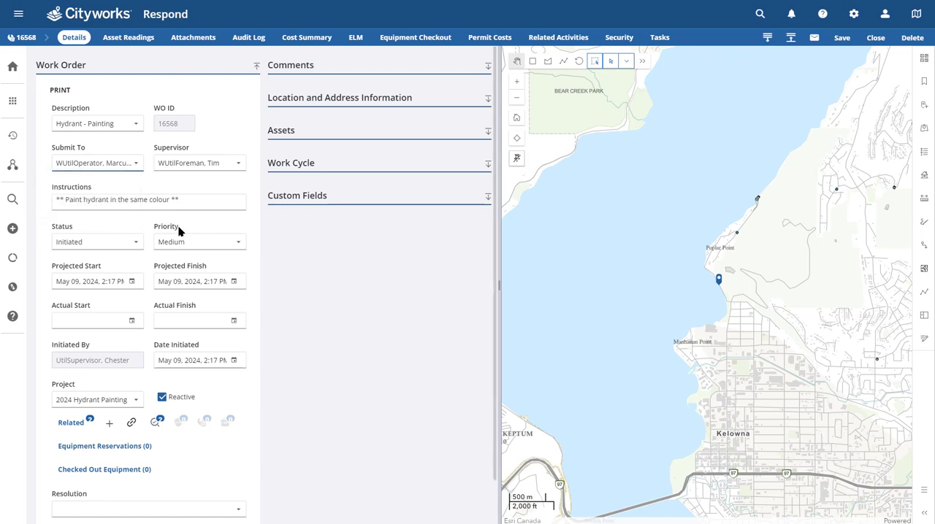
pyautogui.click(842, 38)
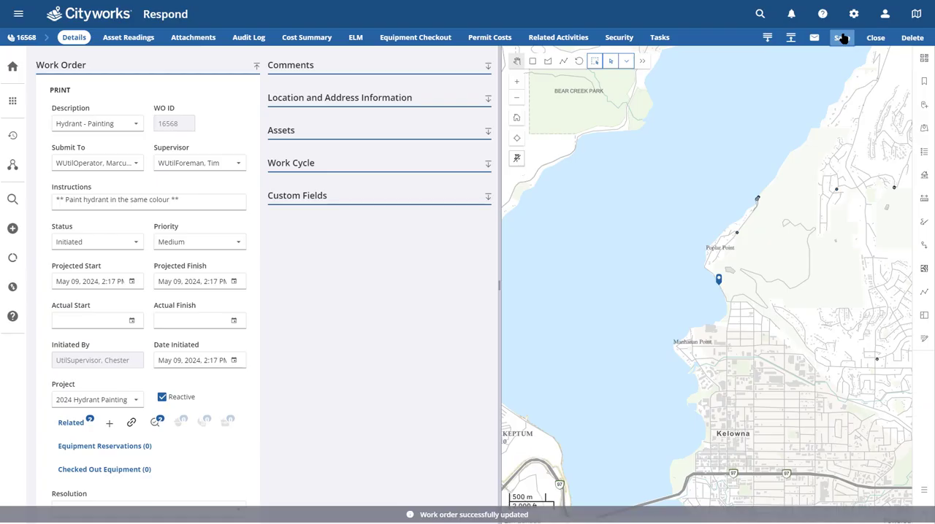
# Step: Open the related Hydrant Inspection from the work order, examine its inspection details and close the inspection
pyautogui.click(155, 422)
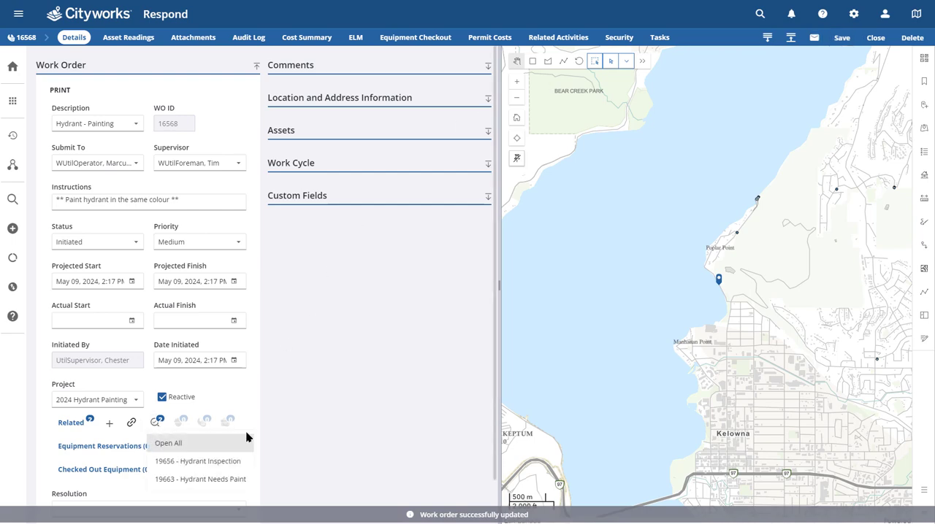
pyautogui.click(240, 461)
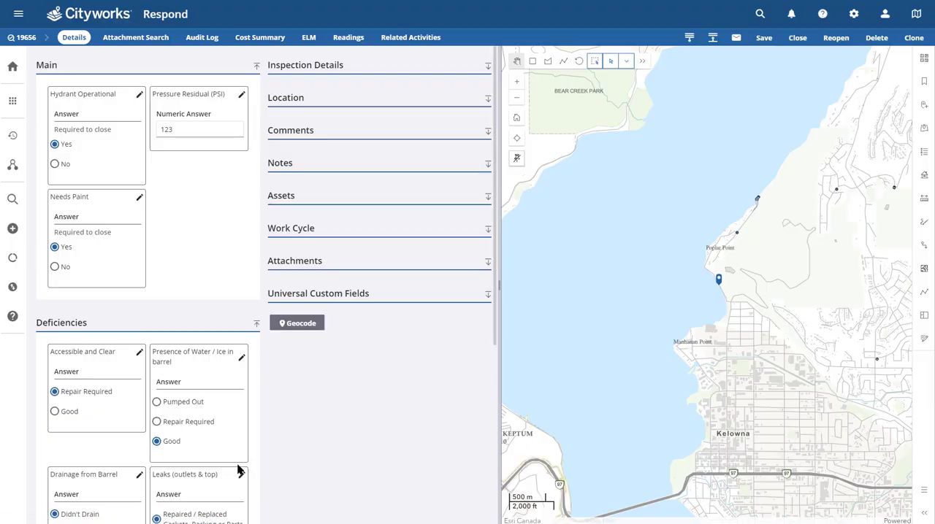
pyautogui.click(291, 67)
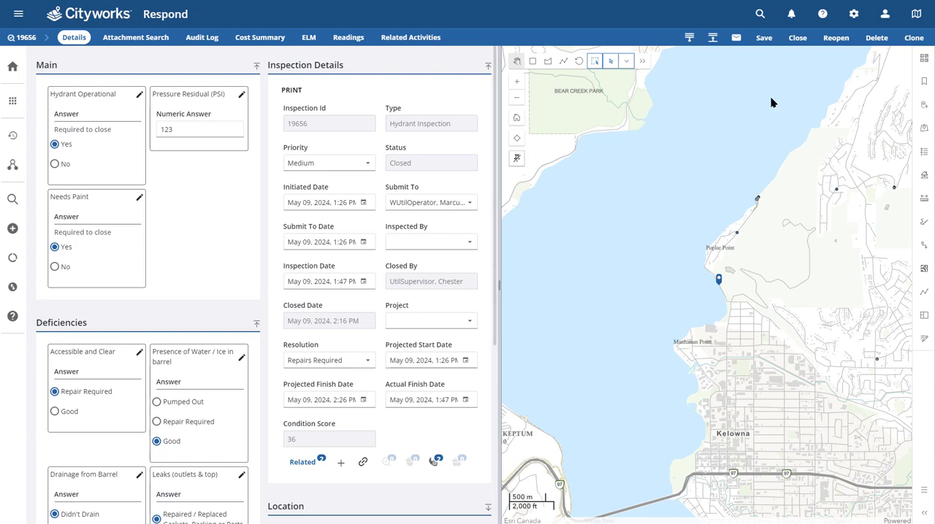
pyautogui.click(797, 38)
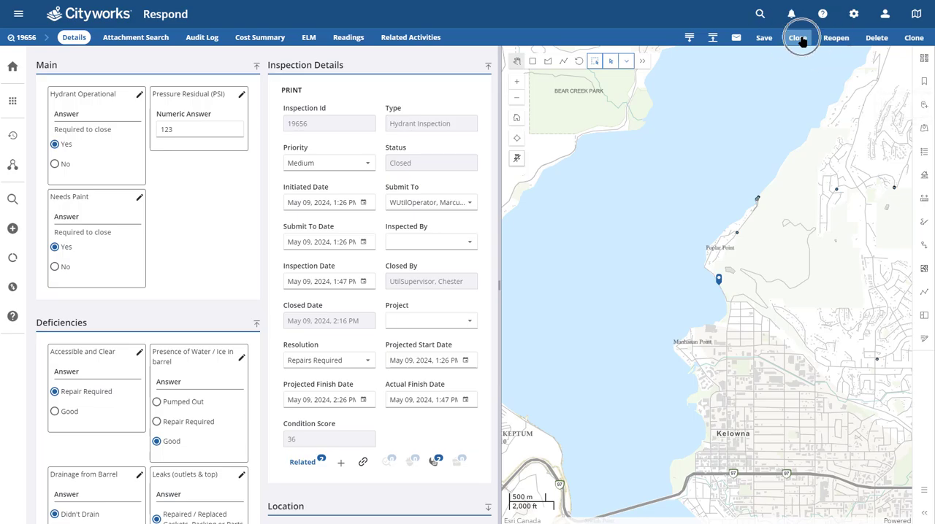